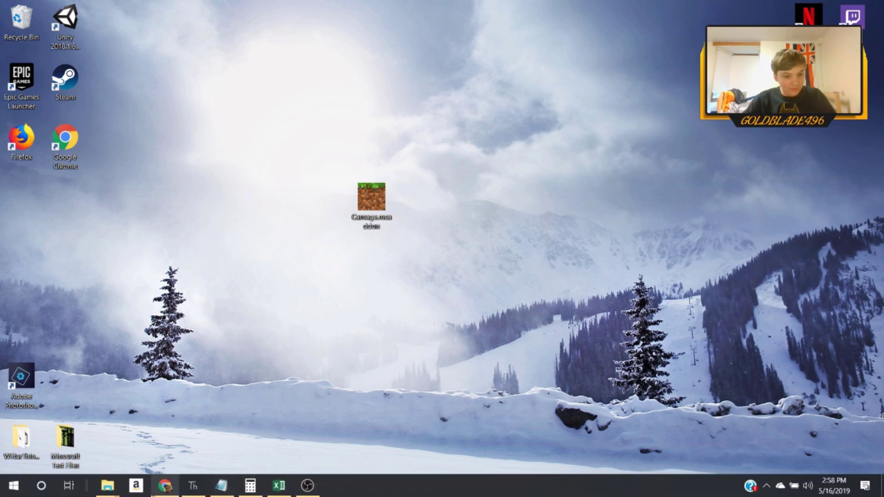
Step: Bring the Chrome window showing mcpedl.com to the front from the taskbar
{"action": "left_click", "coordinate": [164, 486]}
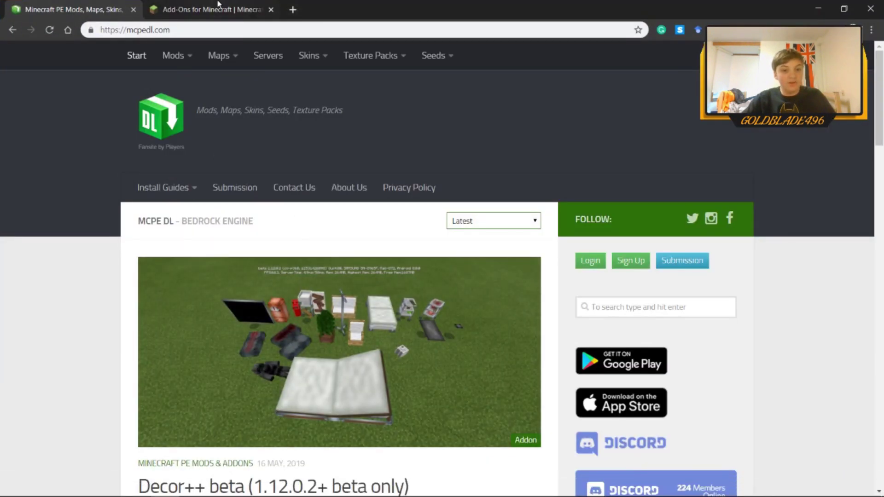
Step: Read through the minecraft.net Add-Ons page's sample add-ons, installation instructions and FAQ, then return to top
{"action": "left_click", "coordinate": [210, 10]}
{"action": "scroll", "coordinate": [358, 191], "scroll_direction": "down", "scroll_amount": 4}
{"action": "scroll", "coordinate": [458, 199], "scroll_direction": "up", "scroll_amount": 20}
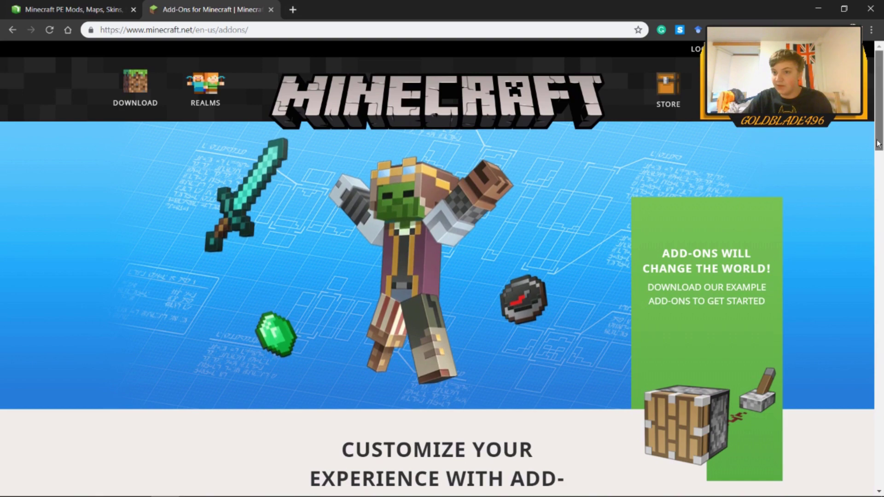
{"action": "scroll", "coordinate": [564, 224], "scroll_direction": "down", "scroll_amount": 2}
{"action": "scroll", "coordinate": [573, 217], "scroll_direction": "up", "scroll_amount": 2}
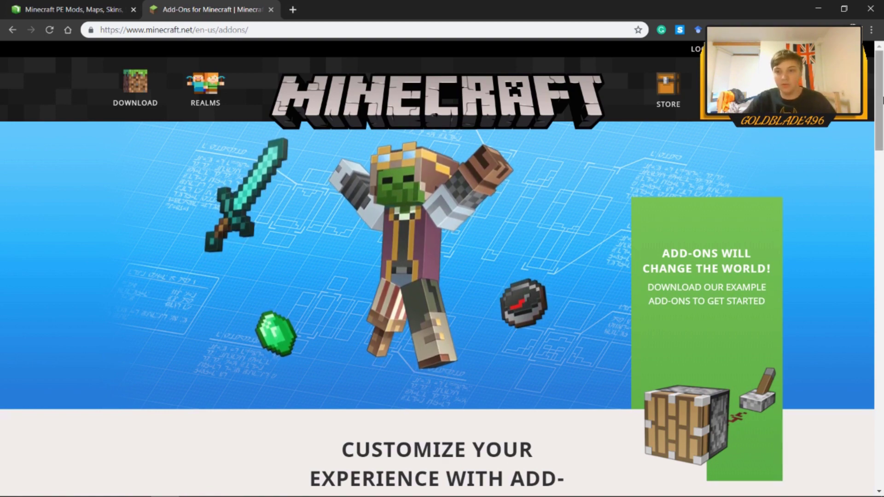
{"action": "scroll", "coordinate": [386, 203], "scroll_direction": "down", "scroll_amount": 2}
{"action": "scroll", "coordinate": [329, 330], "scroll_direction": "down", "scroll_amount": 10}
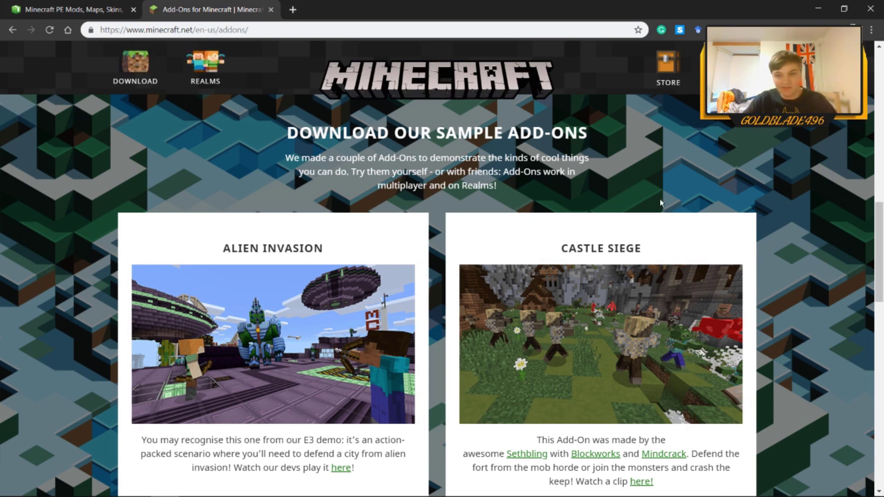
{"action": "left_click_drag", "start_coordinate": [875, 259], "coordinate": [881, 325]}
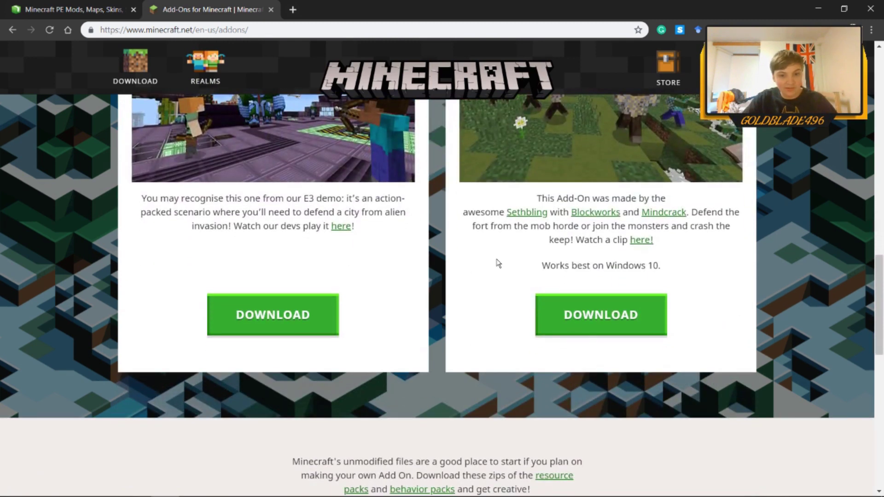
{"action": "scroll", "coordinate": [608, 321], "scroll_direction": "down", "scroll_amount": 5}
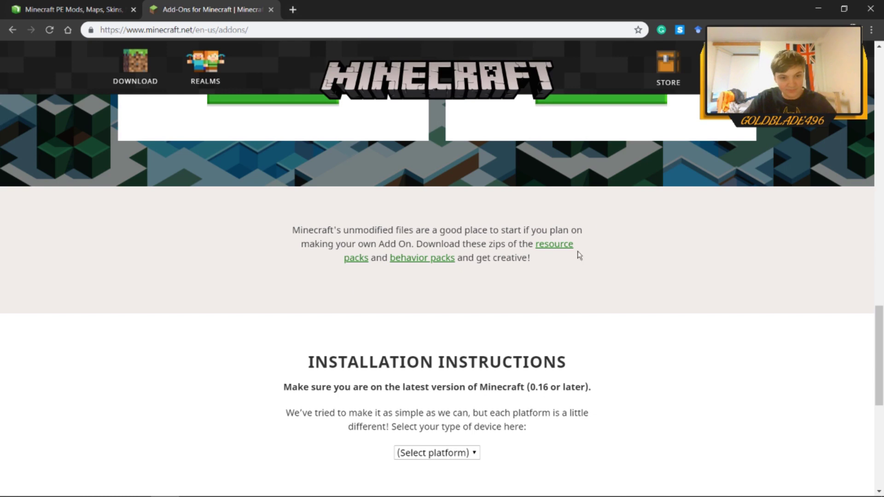
{"action": "left_click_drag", "start_coordinate": [881, 343], "coordinate": [854, 158]}
{"action": "scroll", "coordinate": [712, 169], "scroll_direction": "up", "scroll_amount": 7}
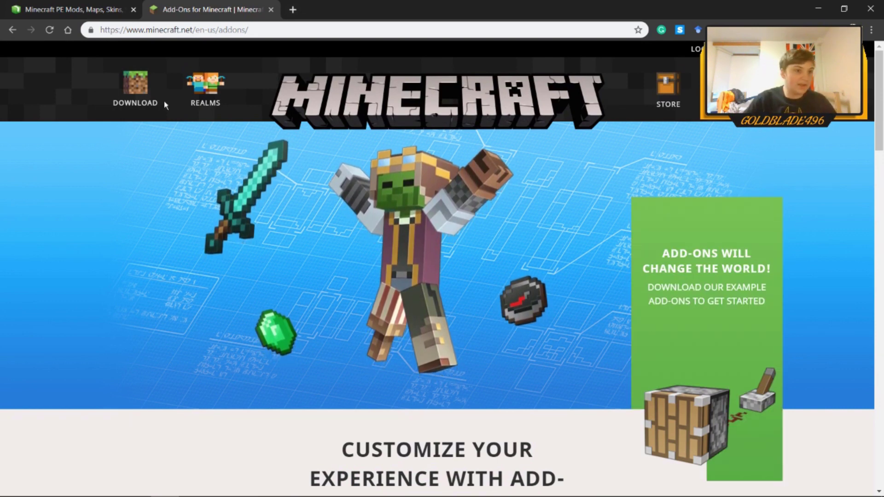
Step: Return to mcpedl.com and browse recent posts like the NaturalPack and Java Aspects texture packs
{"action": "left_click", "coordinate": [73, 9]}
{"action": "mouse_move", "coordinate": [220, 56]}
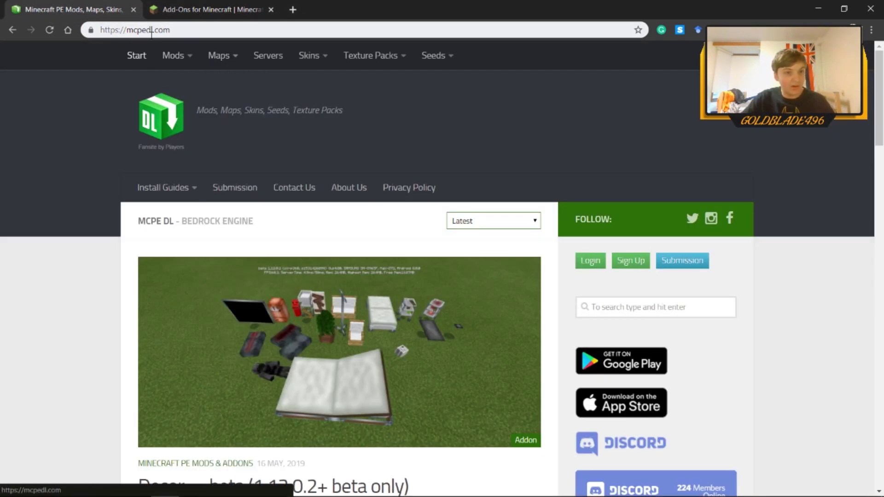
{"action": "scroll", "coordinate": [562, 160], "scroll_direction": "down", "scroll_amount": 5}
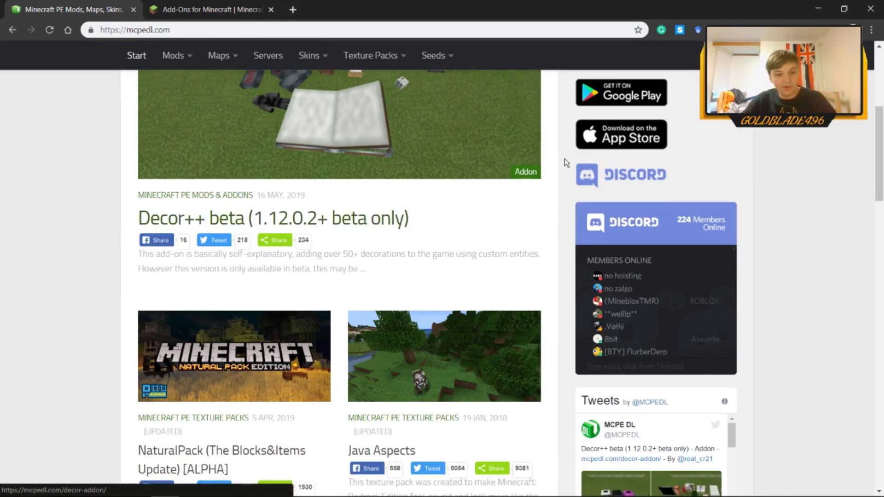
{"action": "left_click_drag", "start_coordinate": [880, 143], "coordinate": [880, 182]}
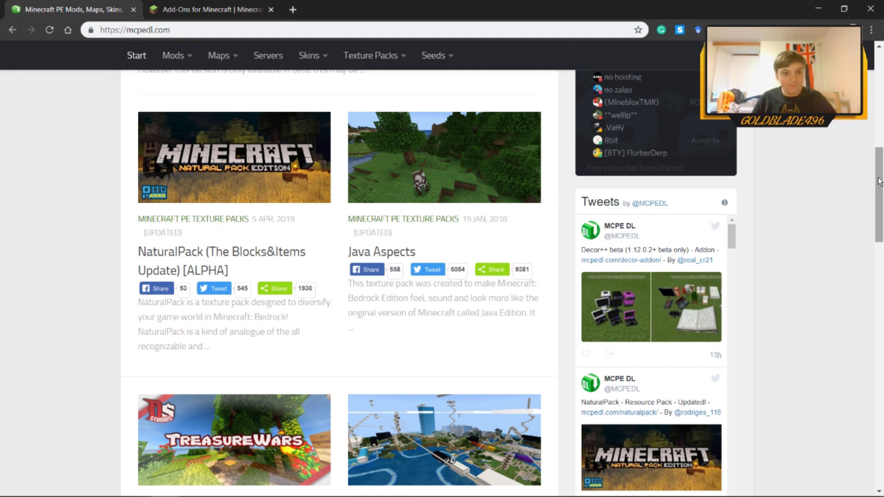
{"action": "left_click_drag", "start_coordinate": [879, 181], "coordinate": [879, 77]}
Step: Open Mods > Add-ons and browse posts like Decor++ beta and WorldGuard 1.0.0 Function Pack
{"action": "mouse_move", "coordinate": [187, 61]}
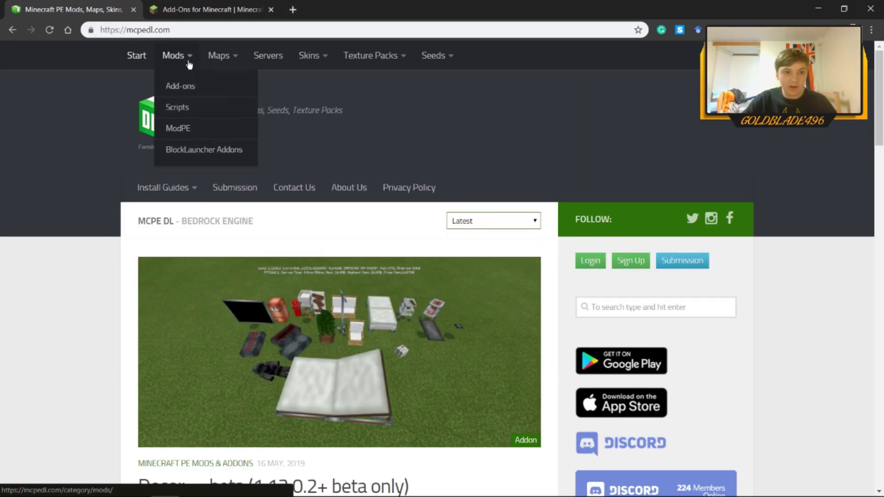
{"action": "left_click", "coordinate": [192, 91]}
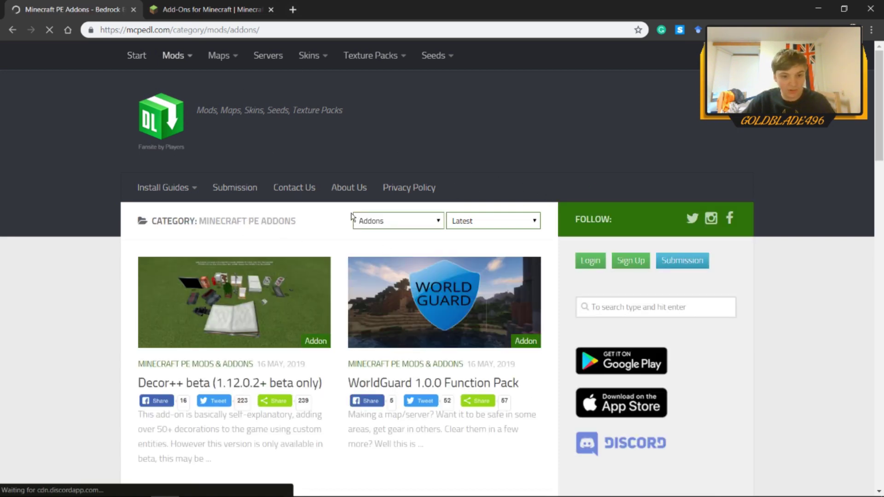
{"action": "scroll", "coordinate": [352, 217], "scroll_direction": "down", "scroll_amount": 5}
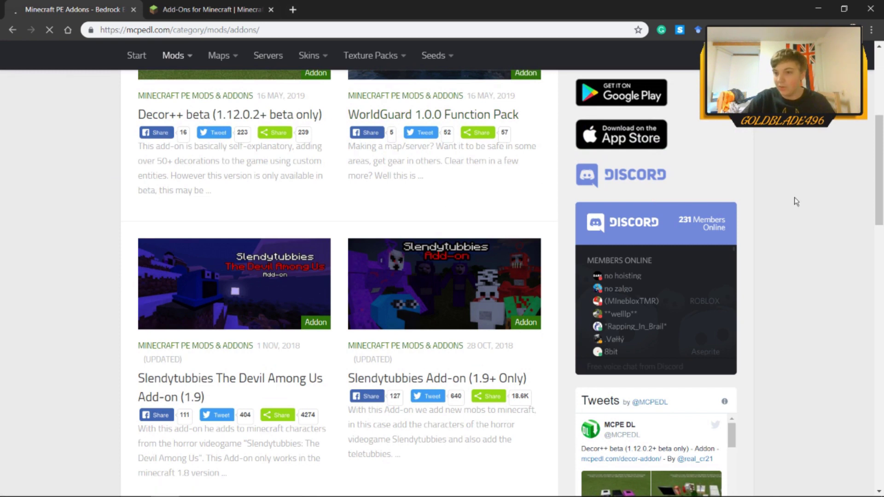
{"action": "scroll", "coordinate": [189, 281], "scroll_direction": "up", "scroll_amount": 2}
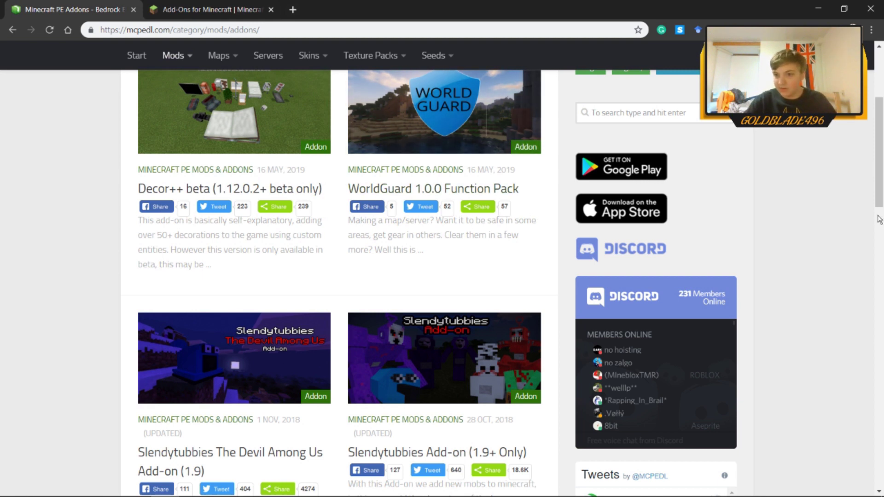
{"action": "scroll", "coordinate": [461, 212], "scroll_direction": "up", "scroll_amount": 1}
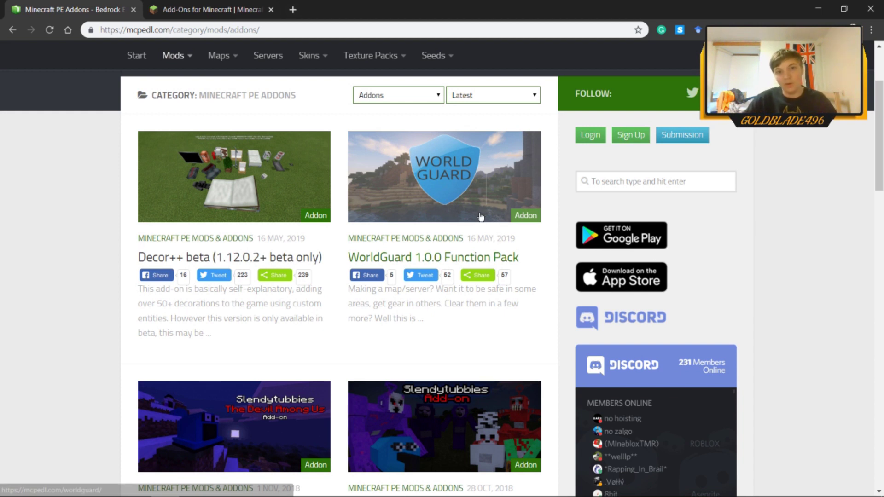
Step: Open the Decor++ beta post and highlight its title and version number
{"action": "left_click", "coordinate": [260, 170]}
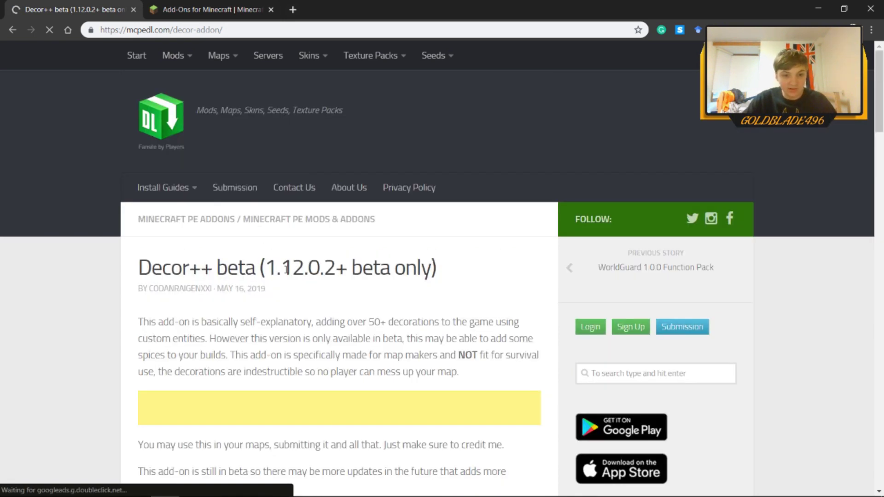
{"action": "left_click_drag", "start_coordinate": [260, 268], "coordinate": [334, 271]}
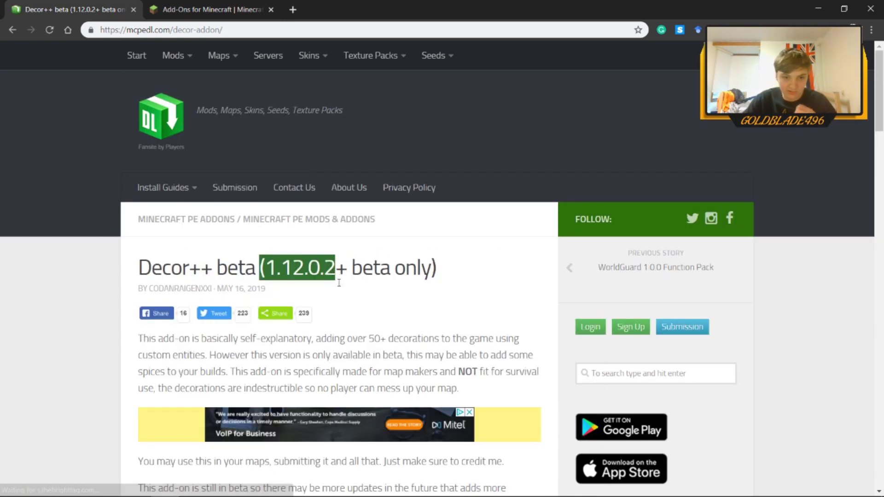
{"action": "left_click", "coordinate": [486, 271]}
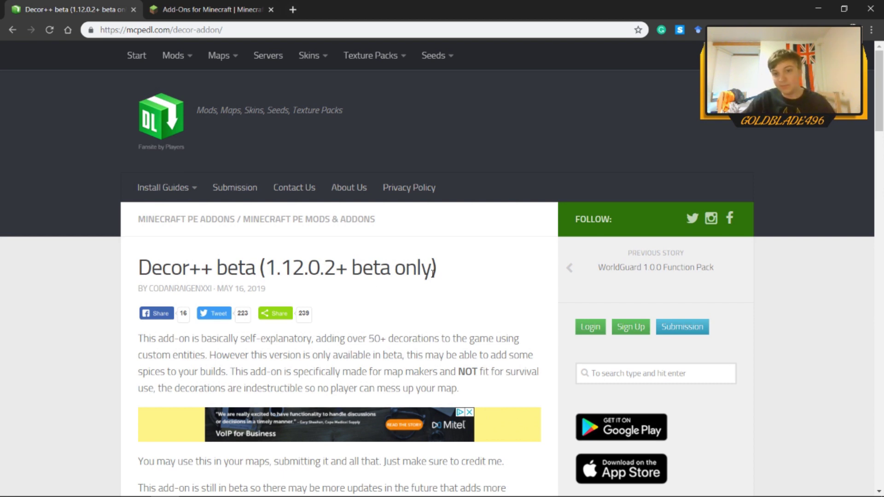
{"action": "left_click_drag", "start_coordinate": [450, 268], "coordinate": [145, 268]}
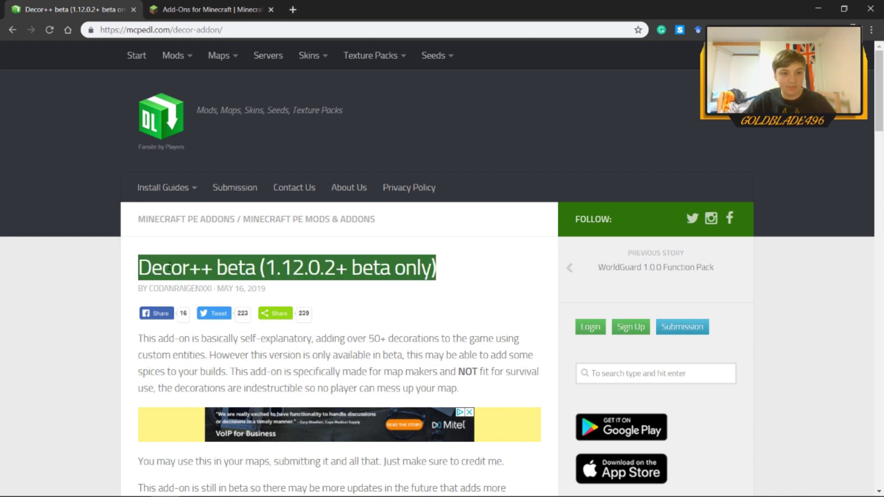
{"action": "left_click", "coordinate": [397, 289]}
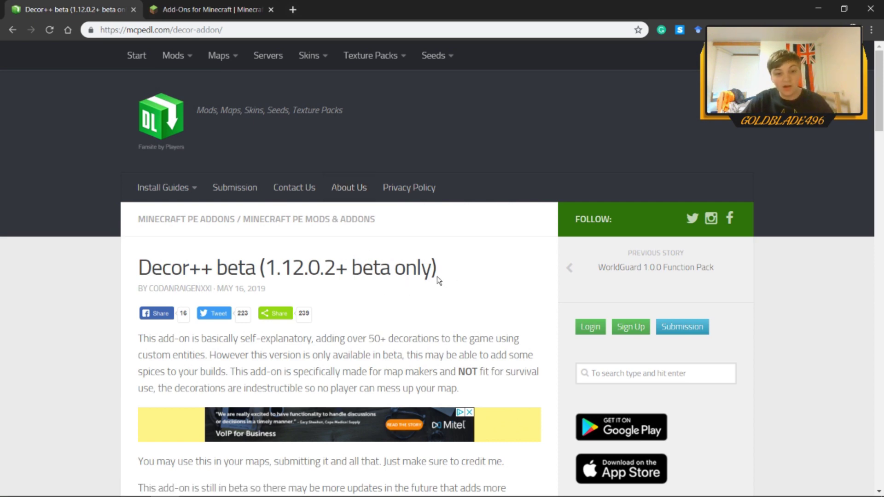
Step: Read through the Additions list and highlight the supported version 1.12 (beta)
{"action": "scroll", "coordinate": [393, 270], "scroll_direction": "down", "scroll_amount": 5}
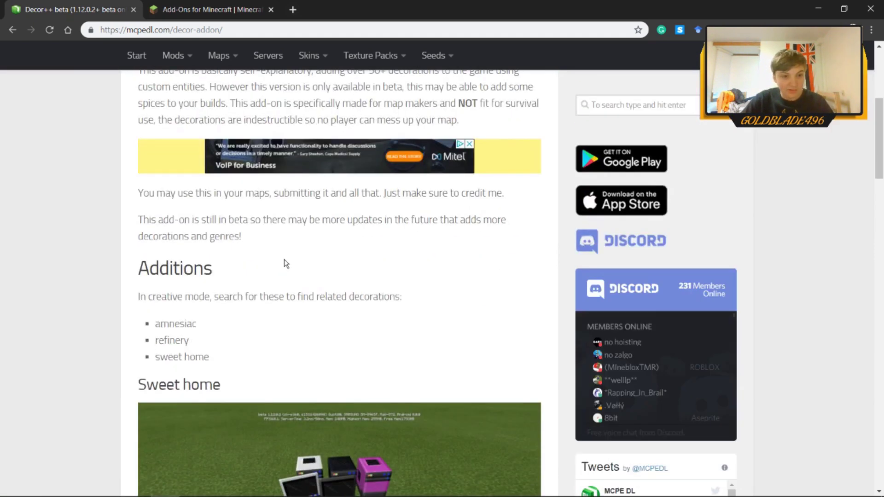
{"action": "left_click_drag", "start_coordinate": [220, 355], "coordinate": [155, 323]}
{"action": "left_click", "coordinate": [322, 305]}
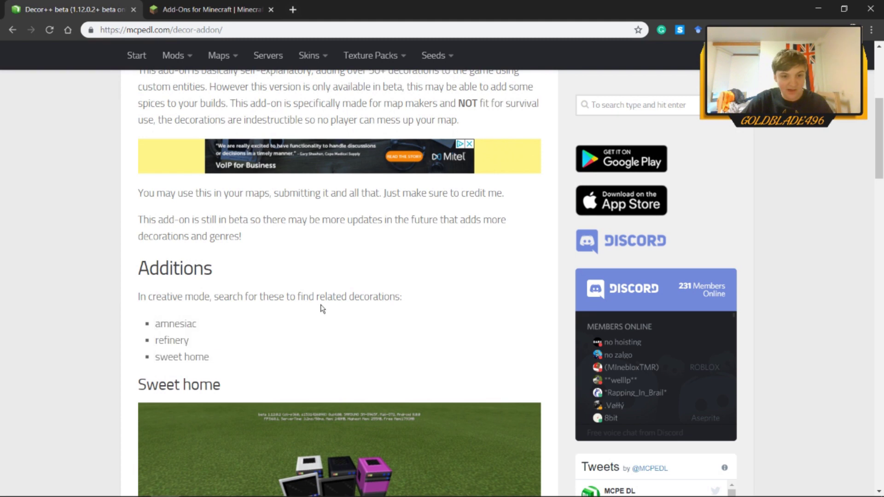
{"action": "scroll", "coordinate": [322, 306], "scroll_direction": "down", "scroll_amount": 5}
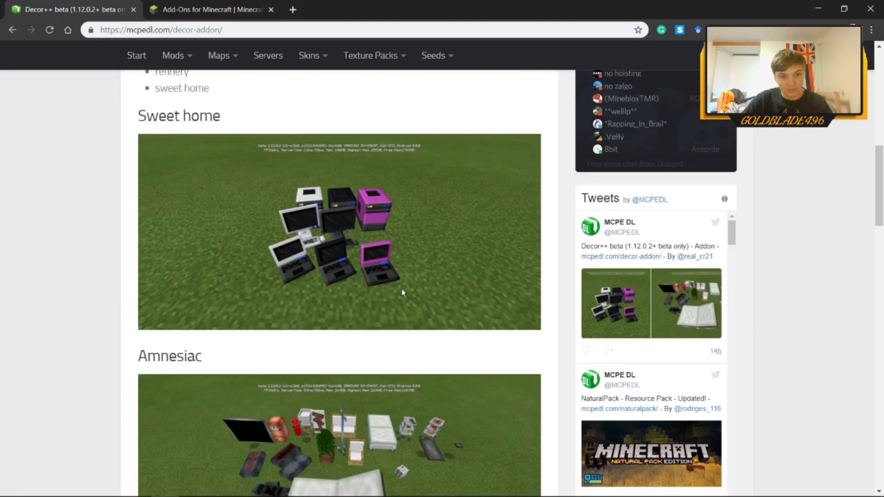
{"action": "scroll", "coordinate": [401, 158], "scroll_direction": "down", "scroll_amount": 5}
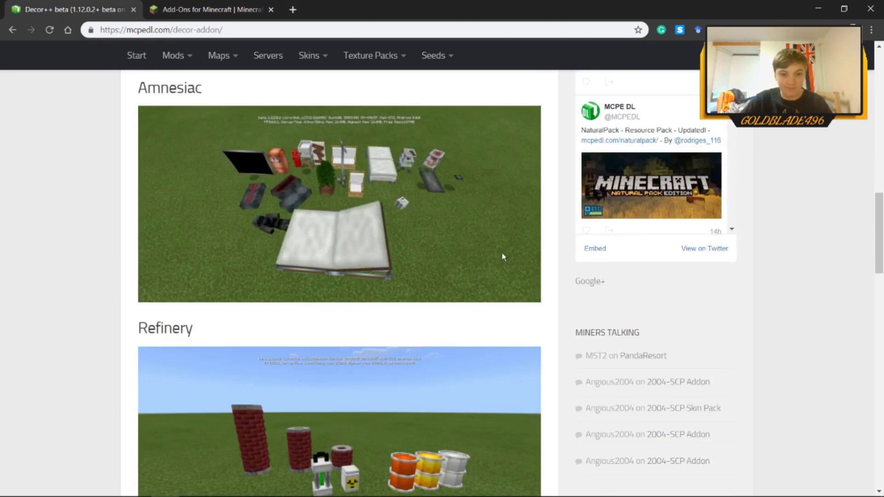
{"action": "scroll", "coordinate": [345, 199], "scroll_direction": "down", "scroll_amount": 5}
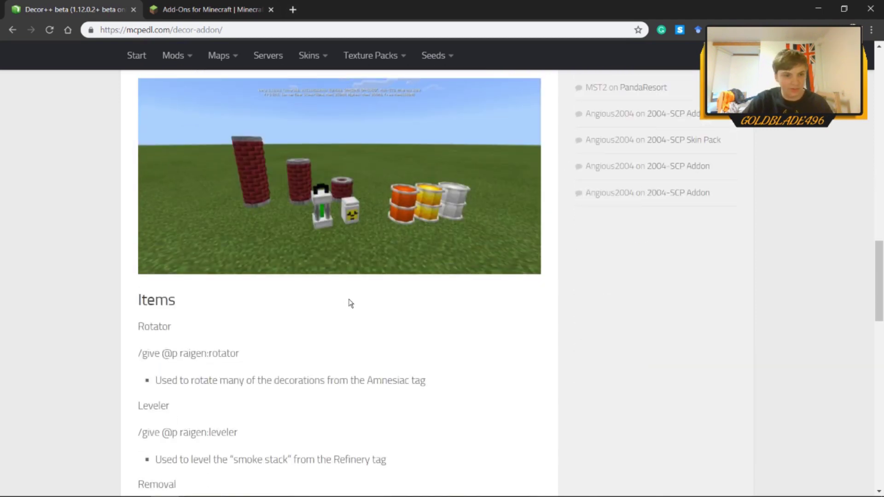
{"action": "scroll", "coordinate": [345, 297], "scroll_direction": "down", "scroll_amount": 10}
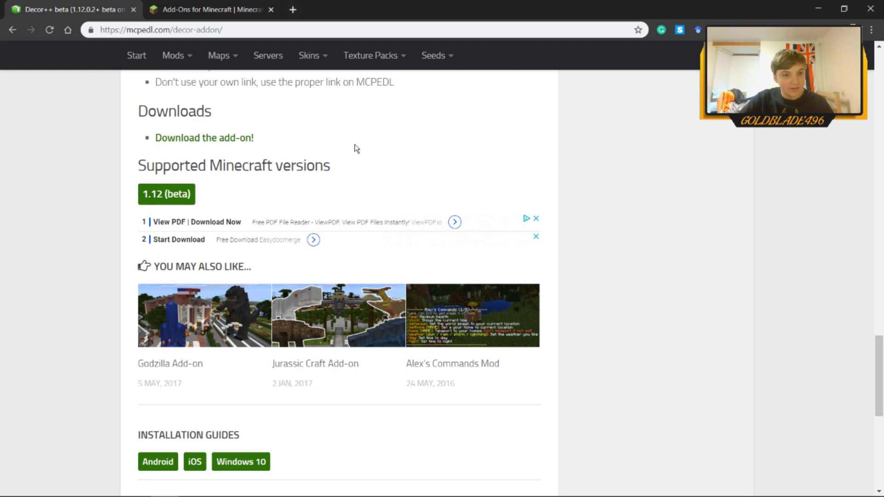
{"action": "left_click_drag", "start_coordinate": [201, 169], "coordinate": [239, 191]}
{"action": "left_click", "coordinate": [267, 188]}
Step: Highlight raigen in the Leveler and Rotator give commands, then go back to the Addons listing
{"action": "scroll", "coordinate": [299, 257], "scroll_direction": "down", "scroll_amount": 5}
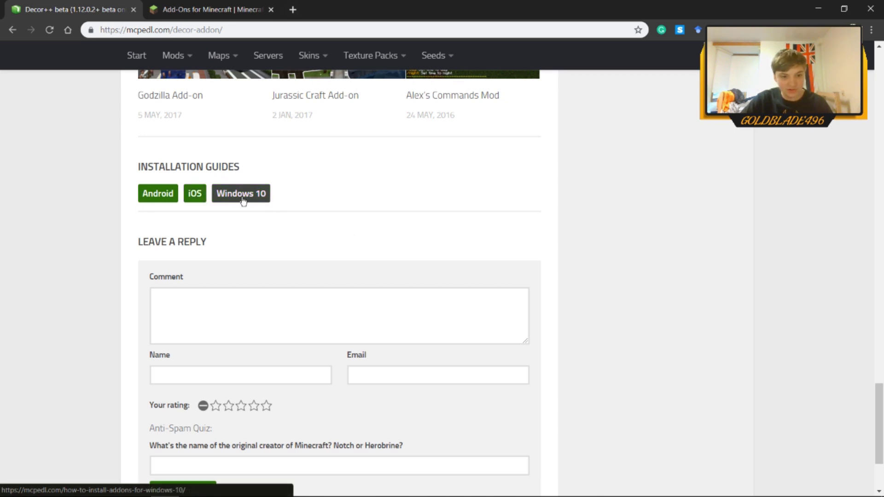
{"action": "scroll", "coordinate": [380, 192], "scroll_direction": "up", "scroll_amount": 10}
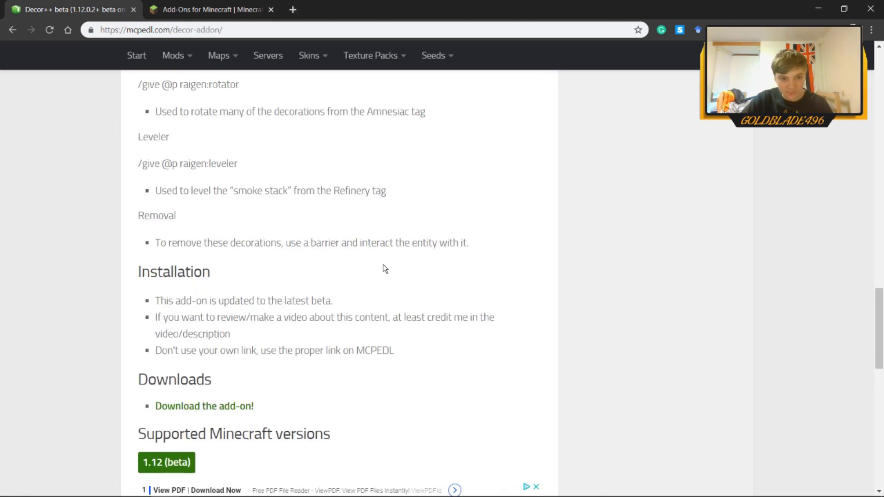
{"action": "scroll", "coordinate": [385, 269], "scroll_direction": "up", "scroll_amount": 6}
{"action": "scroll", "coordinate": [367, 331], "scroll_direction": "down", "scroll_amount": 6}
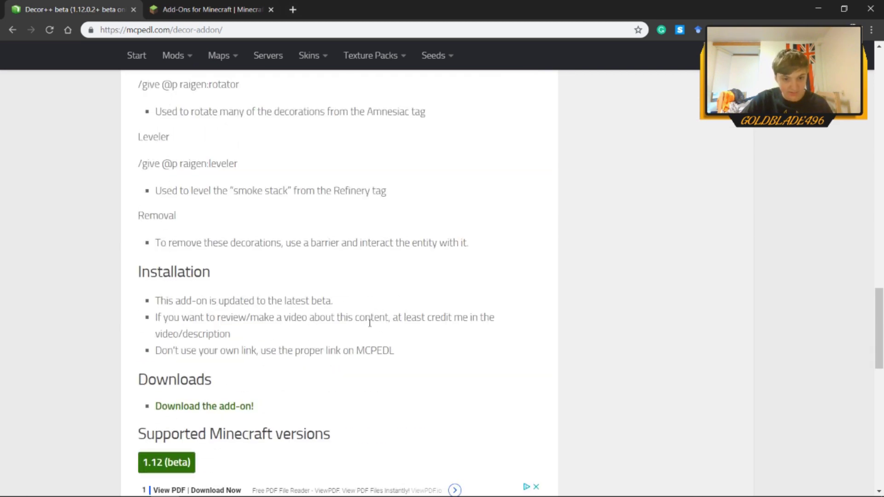
{"action": "scroll", "coordinate": [368, 328], "scroll_direction": "up", "scroll_amount": 20}
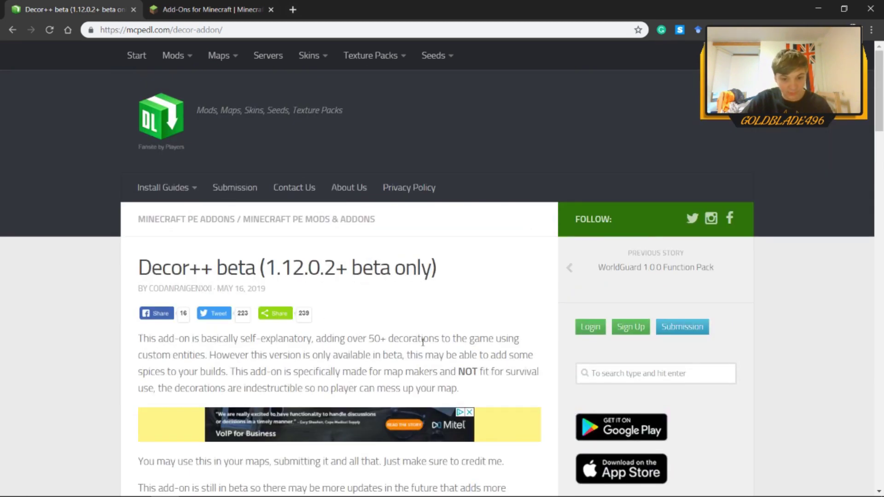
{"action": "scroll", "coordinate": [391, 338], "scroll_direction": "down", "scroll_amount": 12}
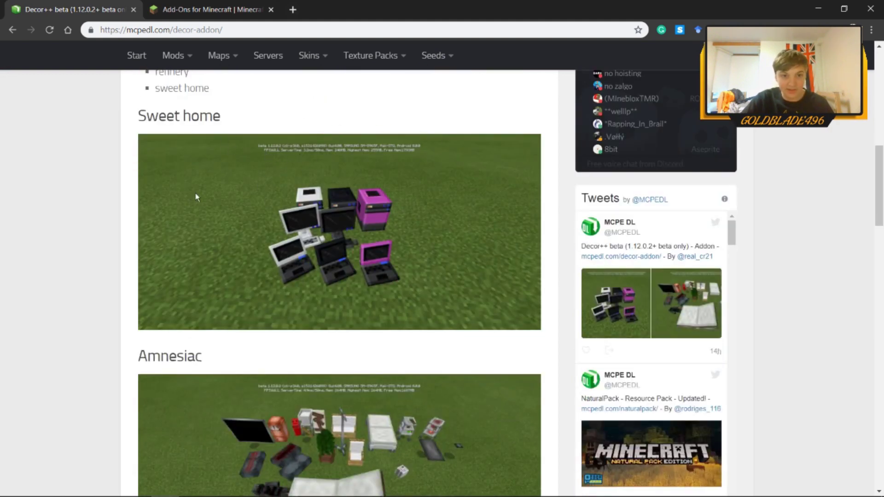
{"action": "scroll", "coordinate": [290, 404], "scroll_direction": "down", "scroll_amount": 10}
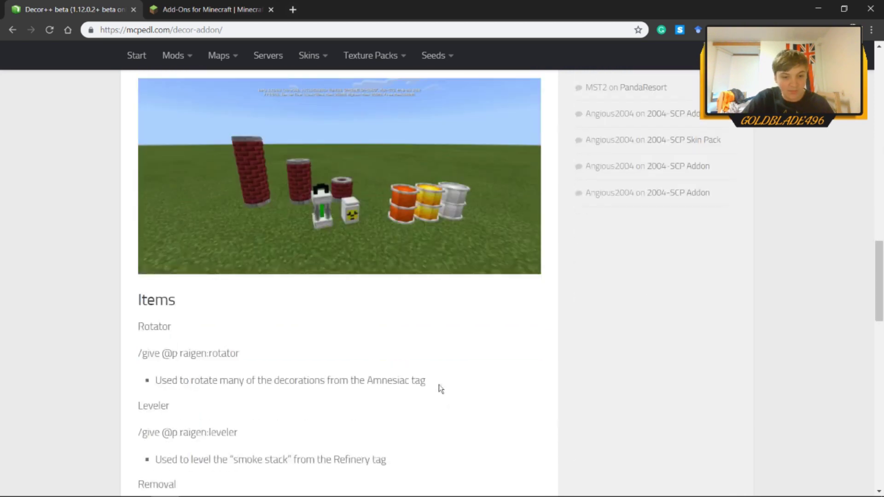
{"action": "scroll", "coordinate": [299, 317], "scroll_direction": "down", "scroll_amount": 6}
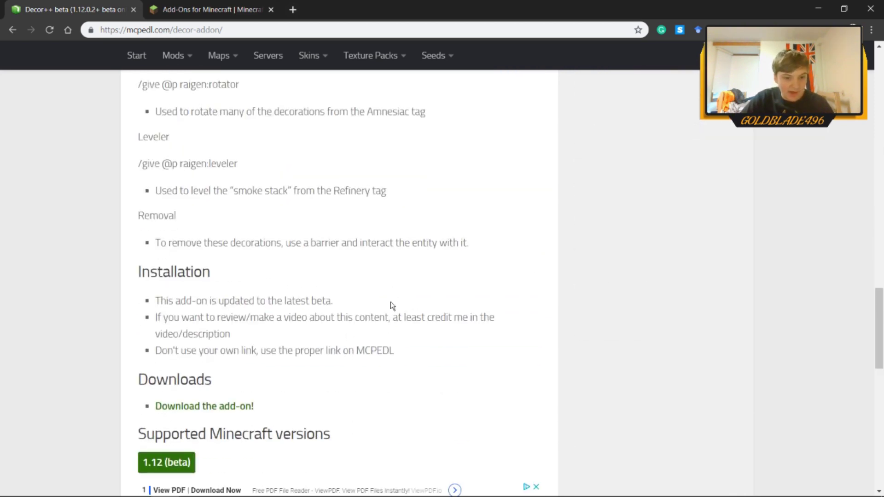
{"action": "scroll", "coordinate": [350, 285], "scroll_direction": "down", "scroll_amount": 5}
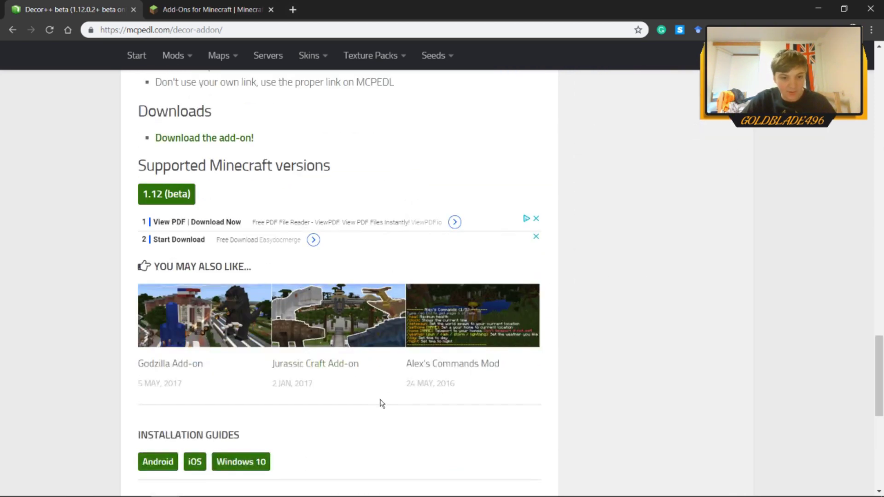
{"action": "scroll", "coordinate": [375, 401], "scroll_direction": "down", "scroll_amount": 5}
{"action": "scroll", "coordinate": [342, 322], "scroll_direction": "up", "scroll_amount": 1}
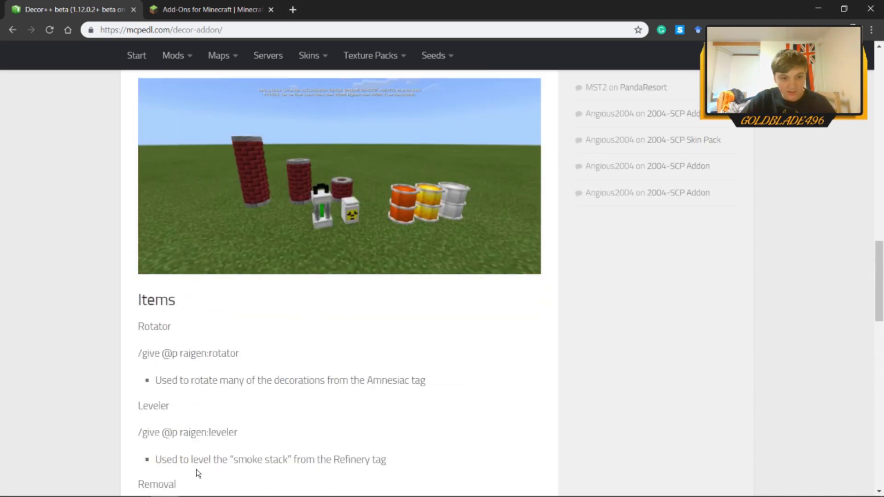
{"action": "left_click_drag", "start_coordinate": [180, 433], "coordinate": [207, 438]}
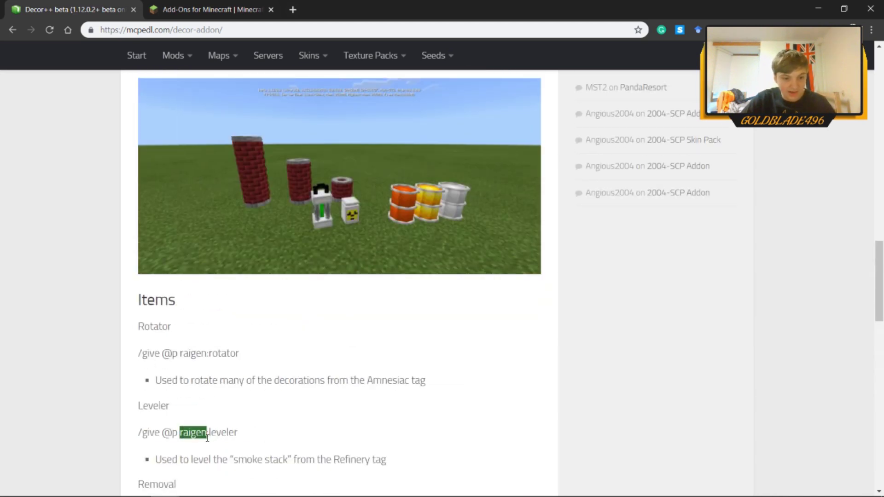
{"action": "left_click", "coordinate": [340, 359]}
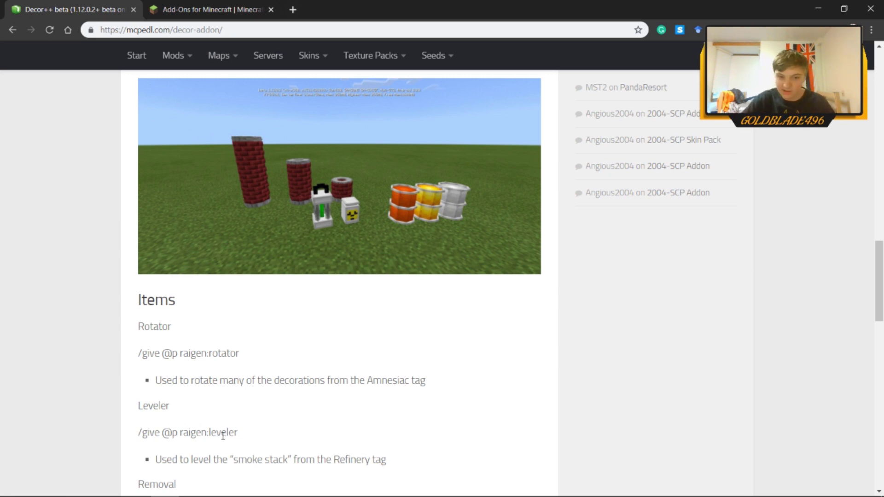
{"action": "left_click_drag", "start_coordinate": [182, 354], "coordinate": [204, 354]}
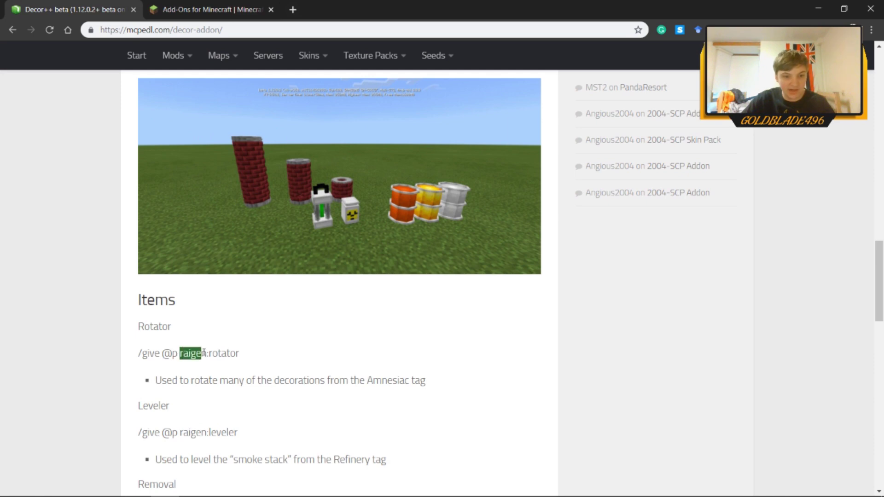
{"action": "left_click_drag", "start_coordinate": [879, 280], "coordinate": [857, 168]}
{"action": "left_click_drag", "start_coordinate": [394, 199], "coordinate": [394, 173]}
{"action": "scroll", "coordinate": [361, 247], "scroll_direction": "up", "scroll_amount": 15}
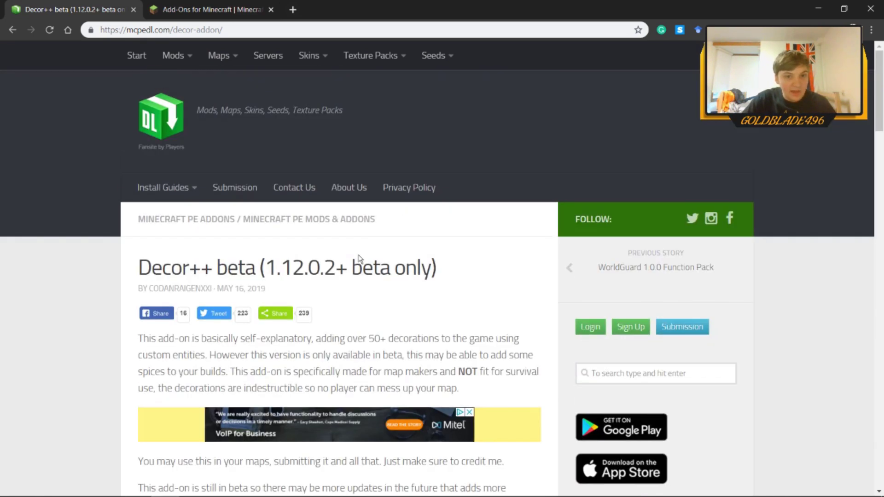
{"action": "left_click", "coordinate": [12, 30]}
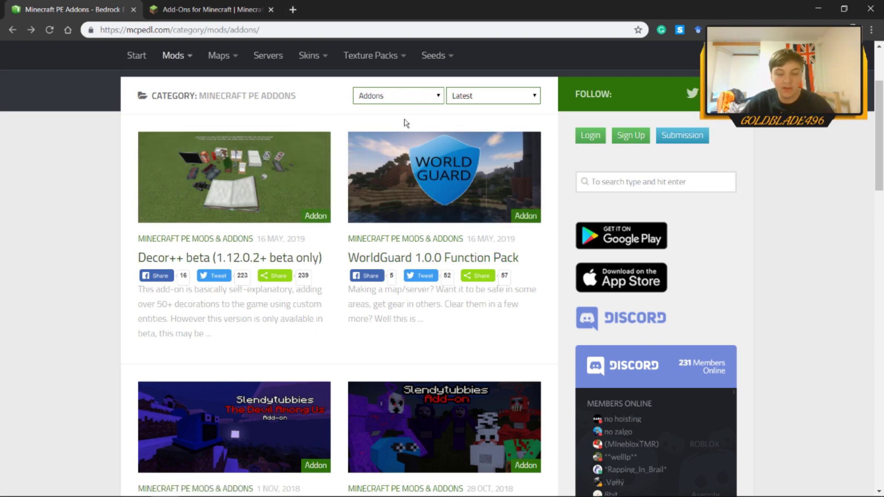
{"action": "scroll", "coordinate": [265, 275], "scroll_direction": "down", "scroll_amount": 5}
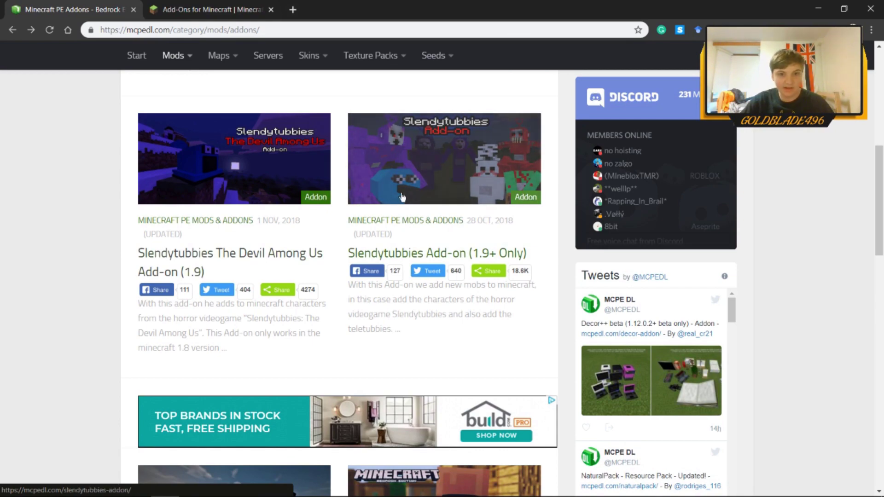
{"action": "scroll", "coordinate": [426, 255], "scroll_direction": "down", "scroll_amount": 12}
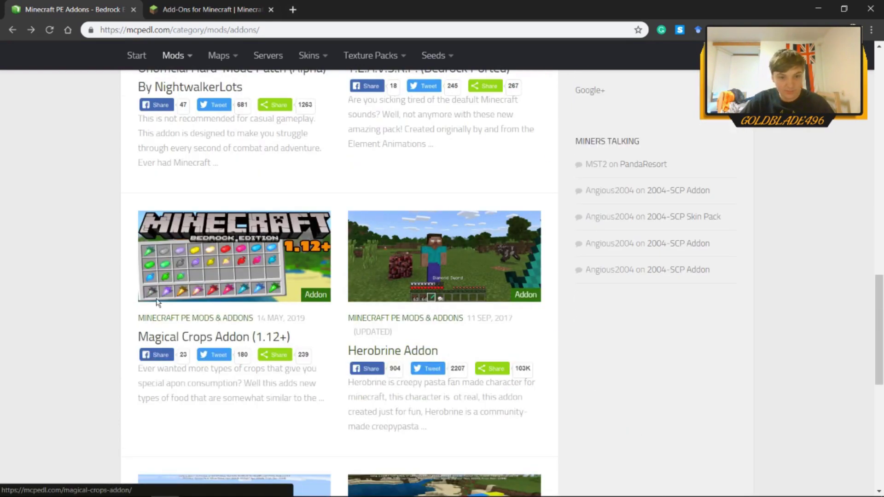
{"action": "scroll", "coordinate": [404, 282], "scroll_direction": "down", "scroll_amount": 9}
{"action": "key", "text": "Home"}
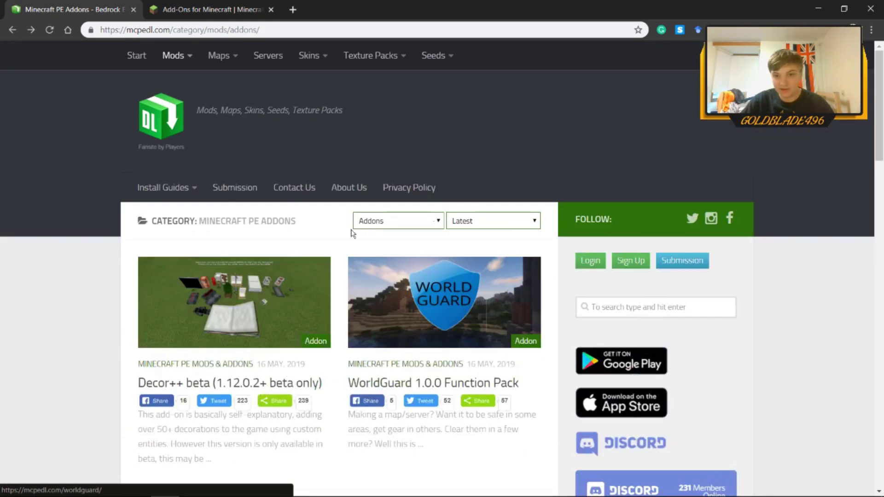
{"action": "left_click", "coordinate": [506, 227]}
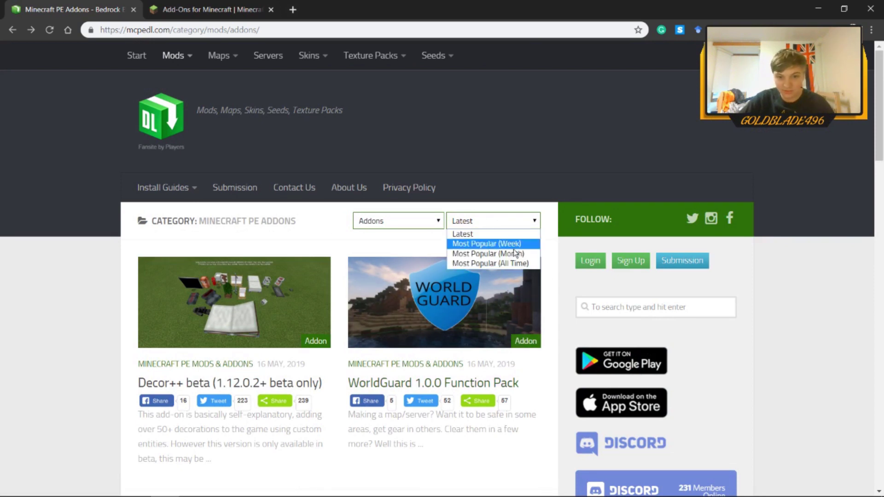
{"action": "left_click", "coordinate": [410, 227]}
{"action": "left_click", "coordinate": [411, 227]}
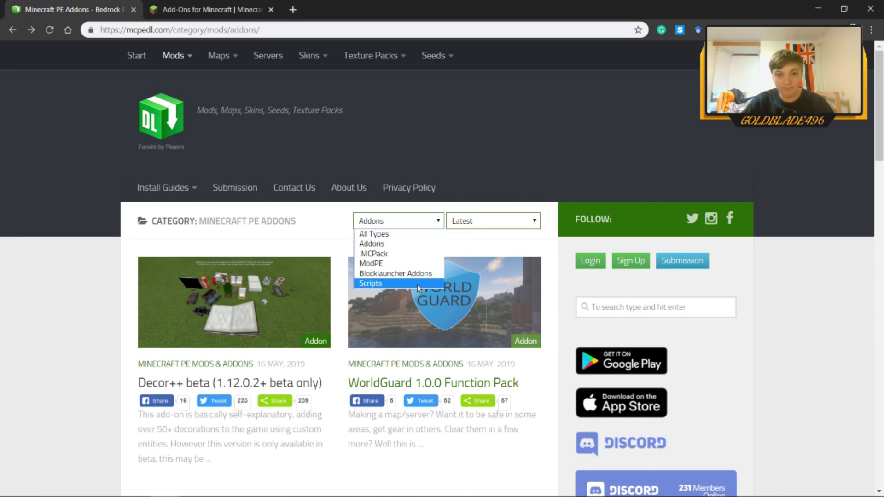
{"action": "left_click", "coordinate": [445, 220]}
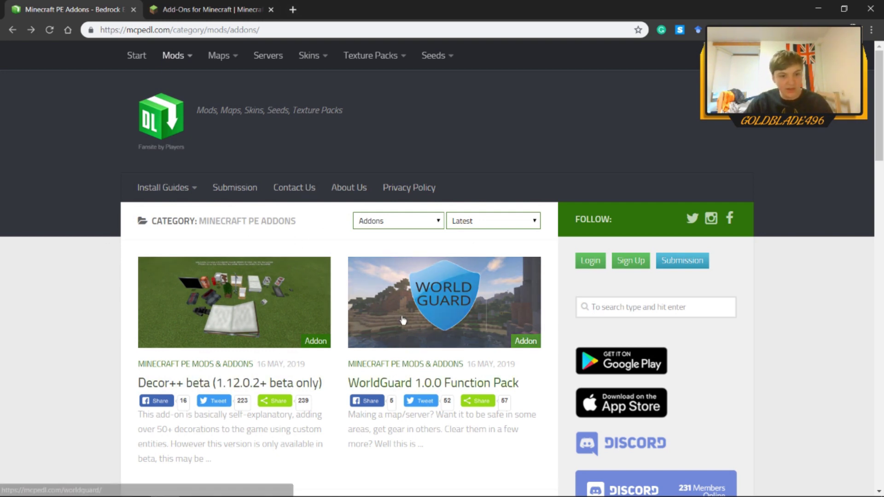
{"action": "scroll", "coordinate": [282, 350], "scroll_direction": "down", "scroll_amount": 5}
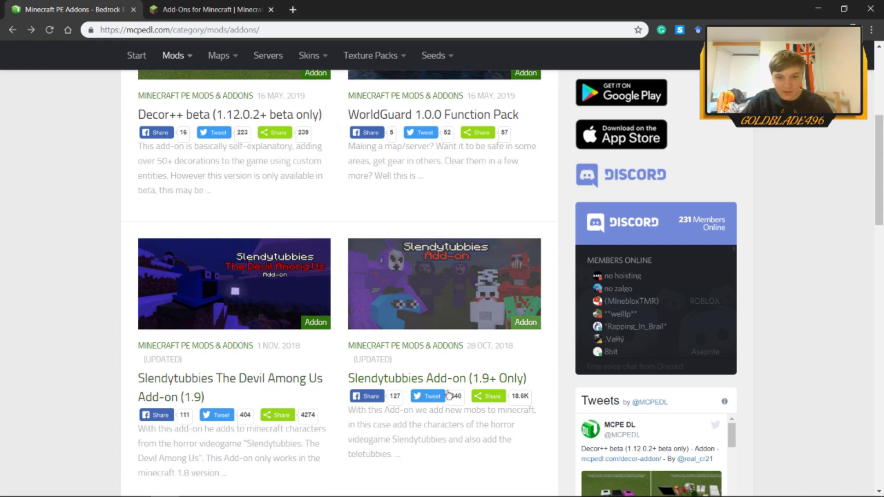
Step: Show the desktop, move Carnage.mcaddon higher and select it
{"action": "key", "text": "super+d"}
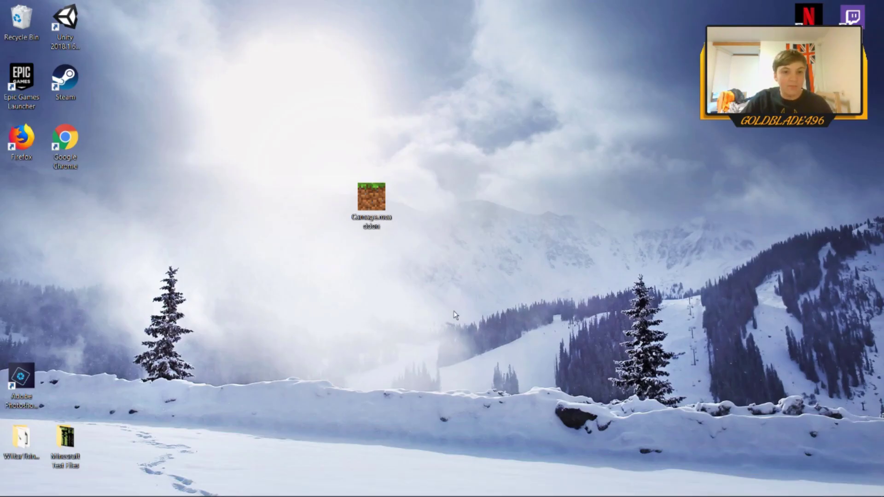
{"action": "left_click_drag", "start_coordinate": [333, 143], "coordinate": [306, 256]}
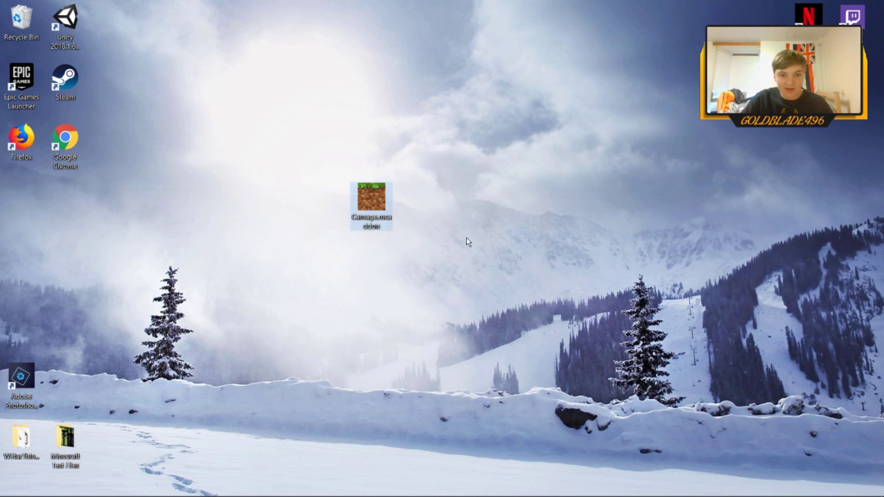
{"action": "left_click_drag", "start_coordinate": [368, 199], "coordinate": [368, 139]}
{"action": "left_click_drag", "start_coordinate": [386, 100], "coordinate": [460, 226]}
{"action": "left_click", "coordinate": [459, 225]}
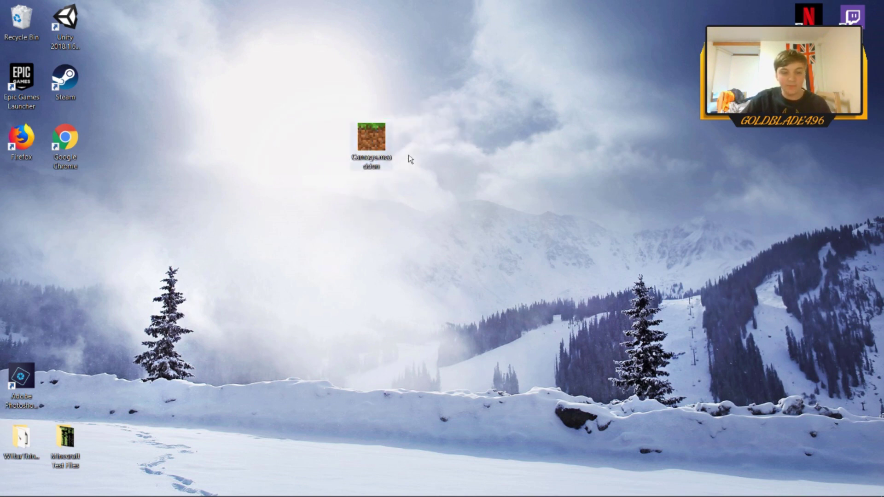
{"action": "left_click", "coordinate": [377, 162]}
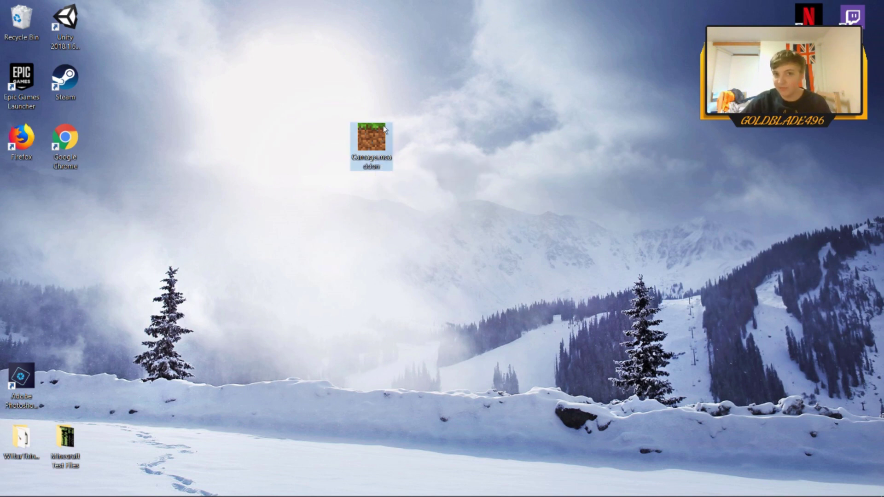
{"action": "right_click", "coordinate": [386, 141]}
{"action": "left_click", "coordinate": [336, 99]}
{"action": "left_click_drag", "start_coordinate": [316, 97], "coordinate": [401, 164]}
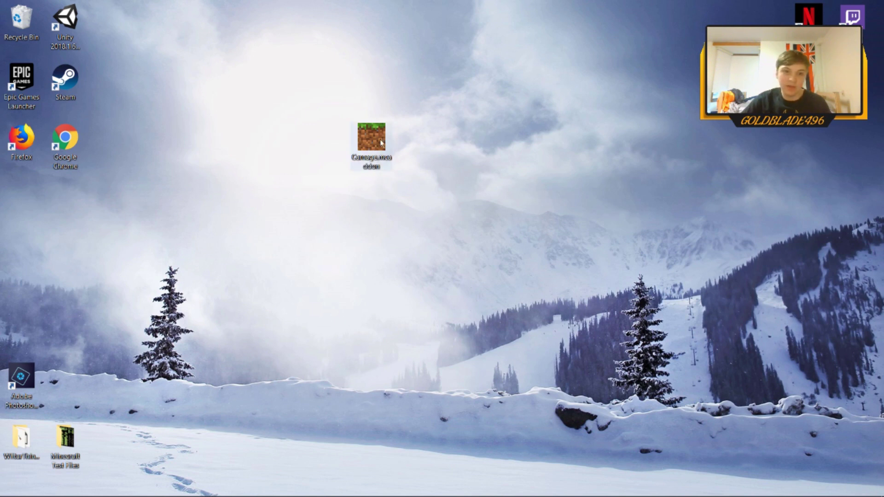
{"action": "left_click_drag", "start_coordinate": [320, 91], "coordinate": [442, 206]}
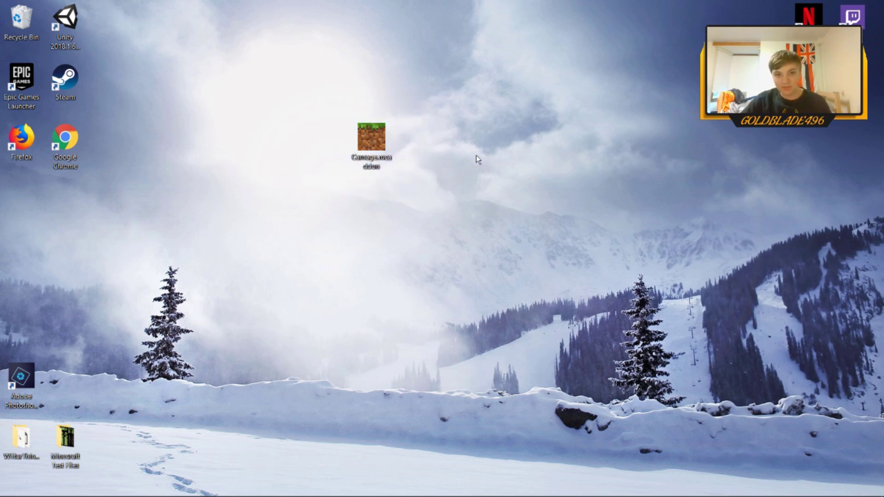
{"action": "mouse_move", "coordinate": [368, 140]}
{"action": "left_mouse_down"}
{"action": "mouse_move", "coordinate": [252, 140]}
{"action": "mouse_move", "coordinate": [368, 141]}
{"action": "left_mouse_up"}
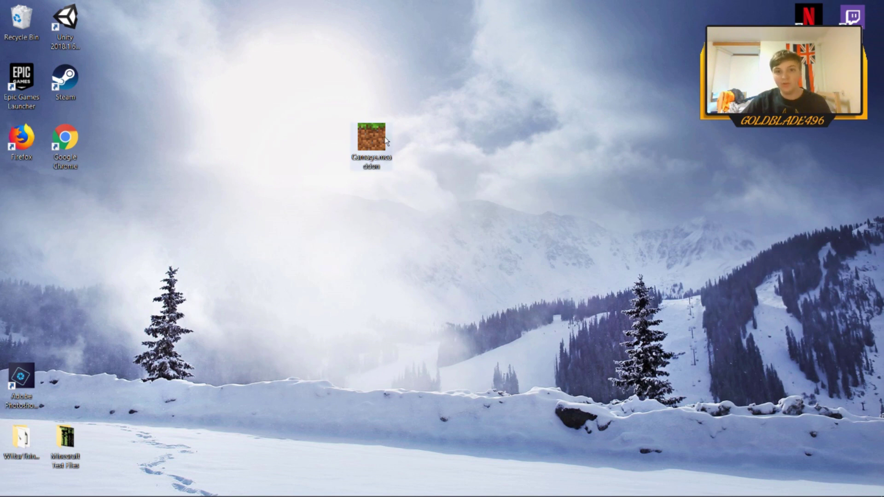
{"action": "left_click", "coordinate": [404, 190]}
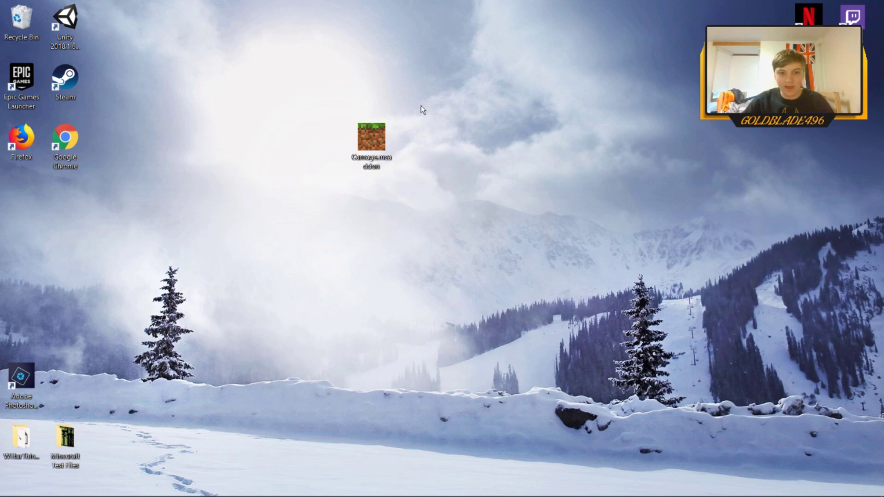
{"action": "left_click_drag", "start_coordinate": [367, 95], "coordinate": [479, 173]}
{"action": "left_click", "coordinate": [492, 178]}
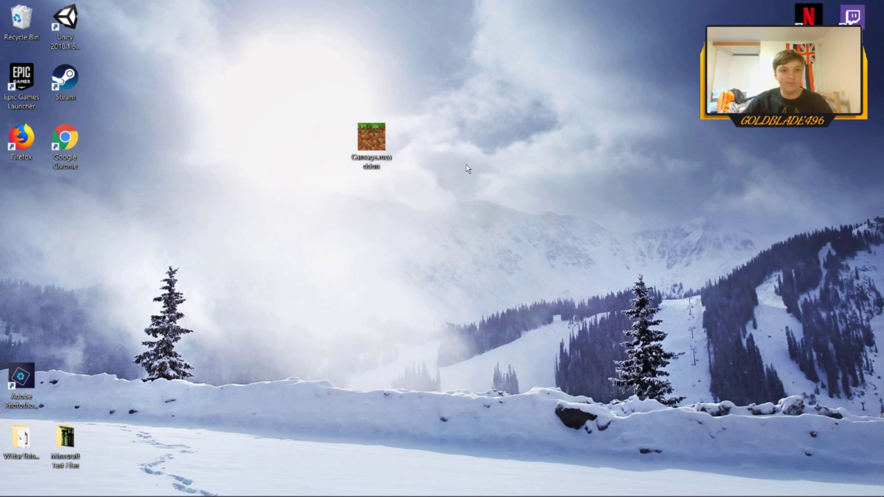
Step: Open Carnage.mcaddon in Minecraft, close the game again and reselect the file
{"action": "double_click", "coordinate": [374, 144]}
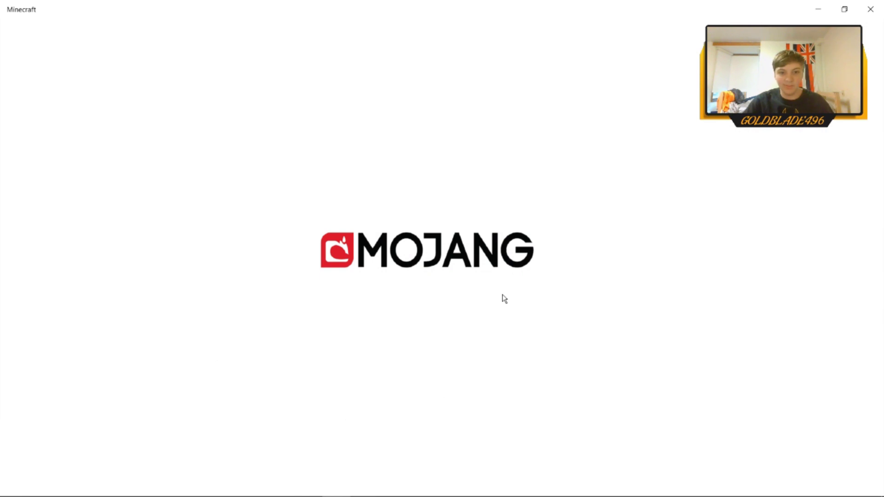
{"action": "left_click", "coordinate": [870, 9]}
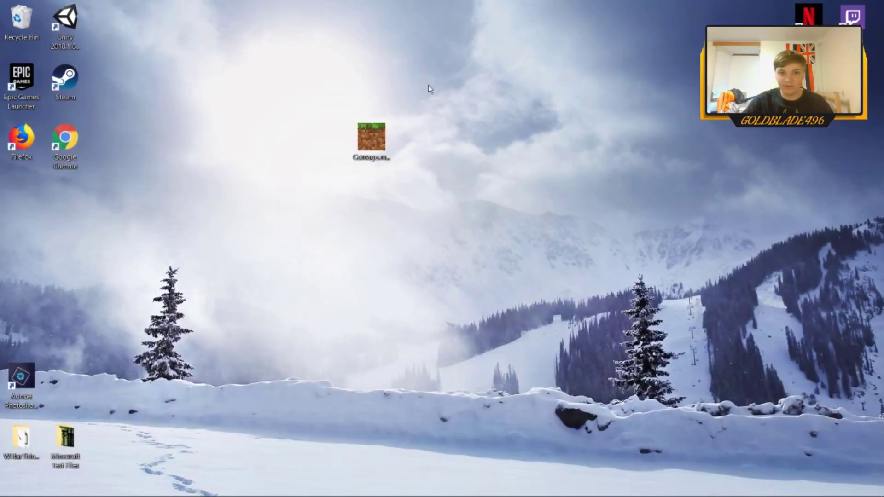
{"action": "right_click", "coordinate": [373, 145]}
{"action": "left_click", "coordinate": [455, 105]}
{"action": "left_click_drag", "start_coordinate": [284, 70], "coordinate": [453, 198]}
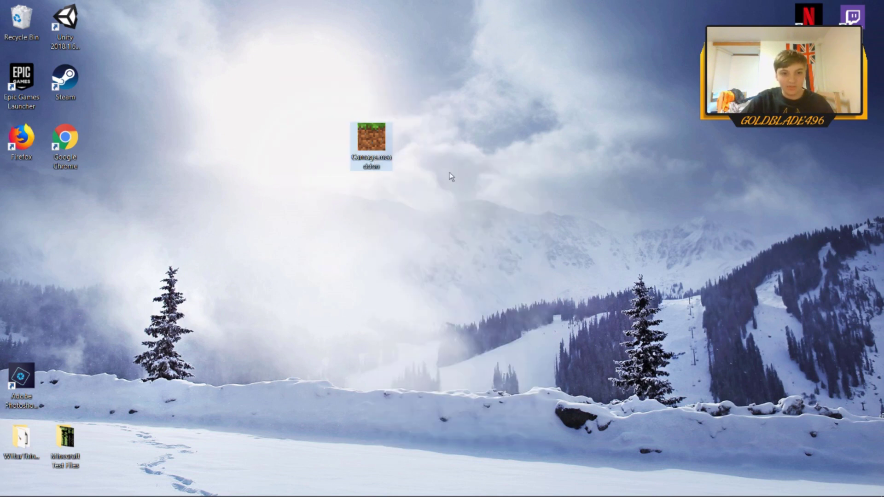
Step: Rename Carnage.mcaddon to Carnage.zip by replacing the mcaddon extension with zip
{"action": "right_click", "coordinate": [357, 141]}
{"action": "left_click", "coordinate": [437, 411]}
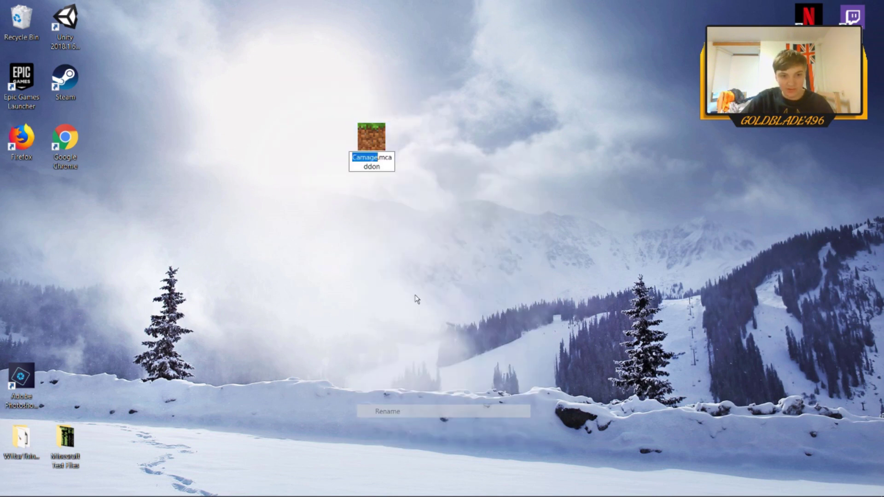
{"action": "left_click", "coordinate": [387, 168]}
{"action": "left_click_drag", "start_coordinate": [387, 168], "coordinate": [382, 162]}
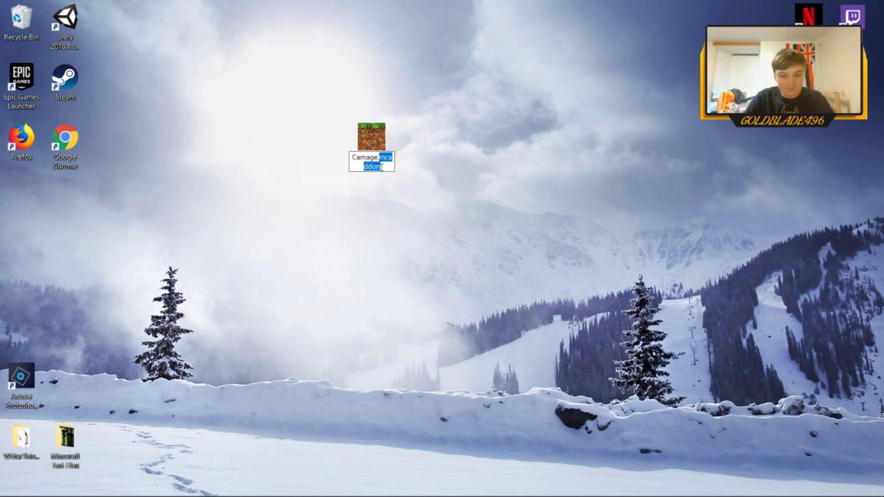
{"action": "key", "text": "Return"}
{"action": "key", "text": "Return"}
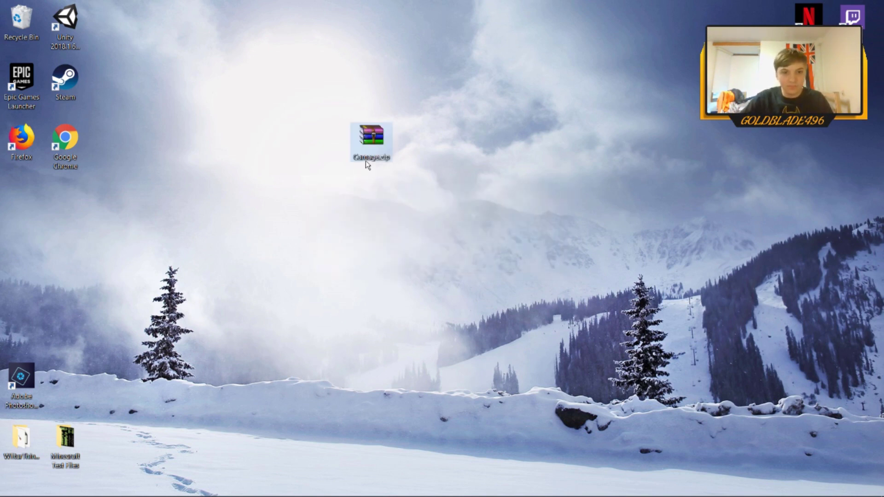
{"action": "left_click_drag", "start_coordinate": [278, 113], "coordinate": [474, 276]}
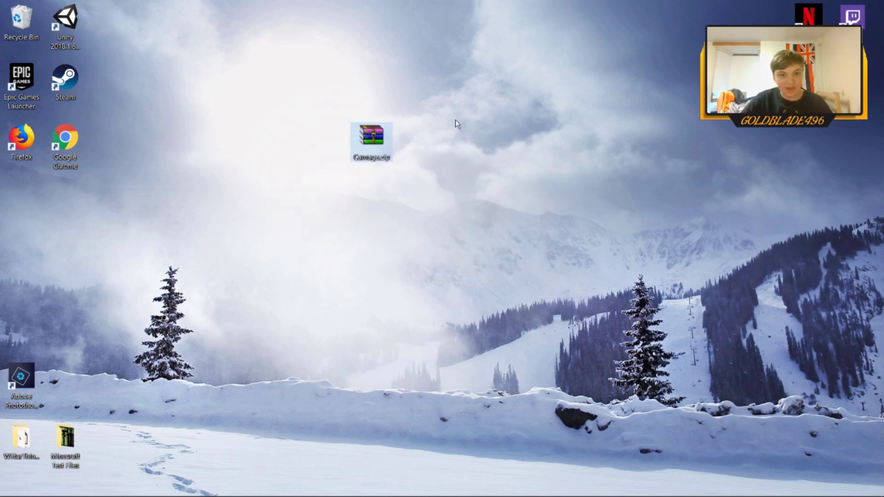
Step: Open Carnage.zip and inspect its Carnage RES and Carnage DAT folders
{"action": "double_click", "coordinate": [388, 134]}
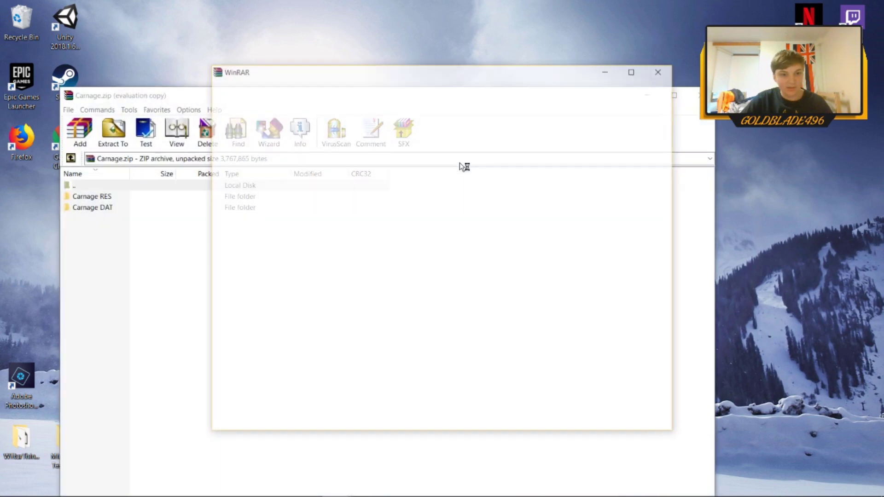
{"action": "left_click", "coordinate": [667, 71]}
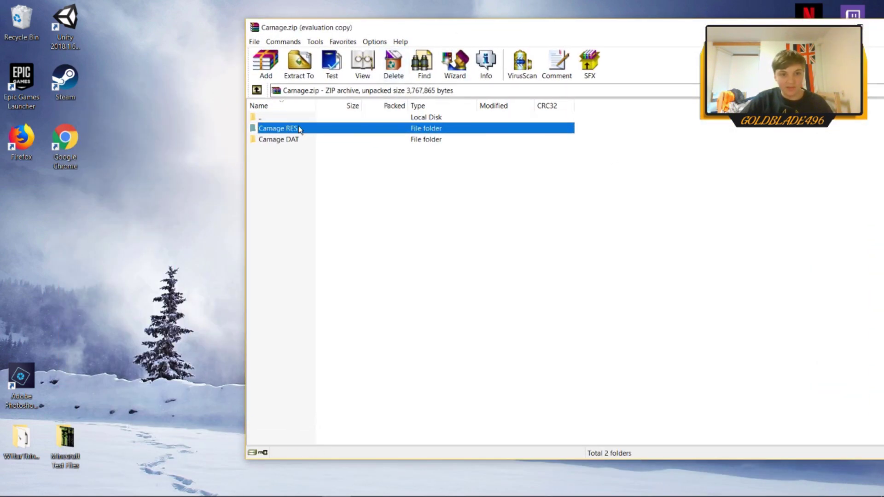
{"action": "left_click", "coordinate": [404, 129]}
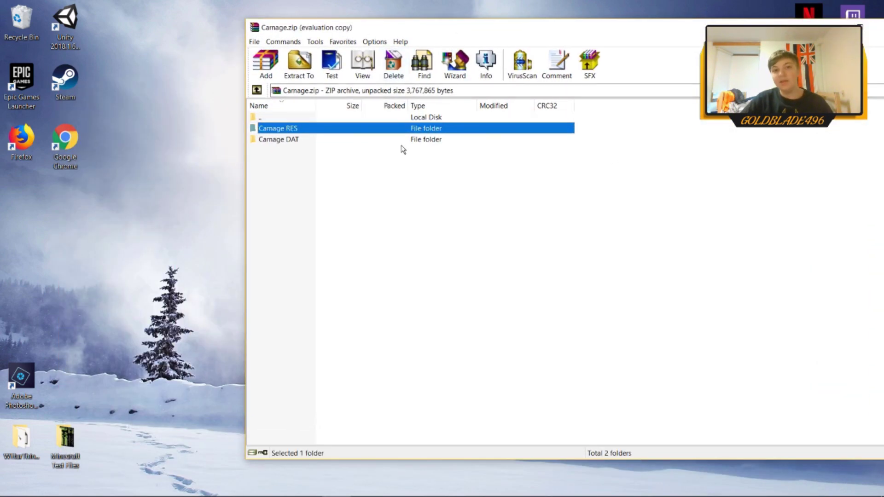
{"action": "left_click", "coordinate": [298, 140]}
{"action": "left_click", "coordinate": [297, 131]}
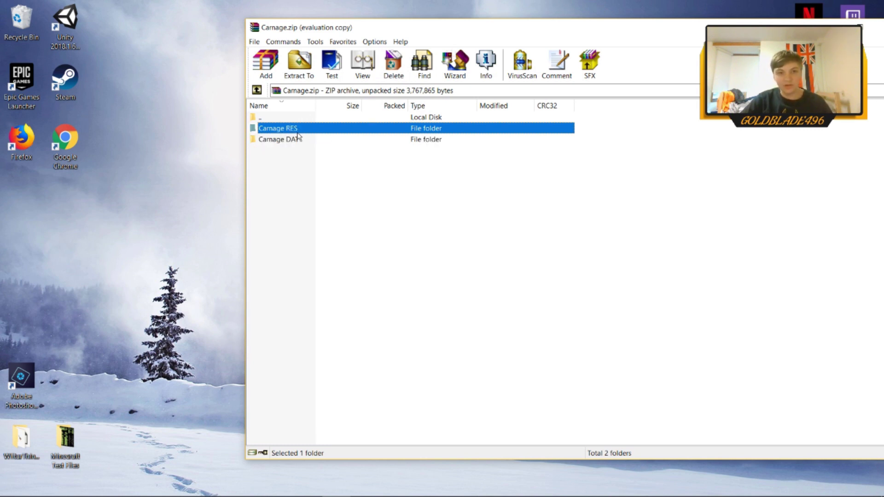
{"action": "left_click", "coordinate": [295, 140]}
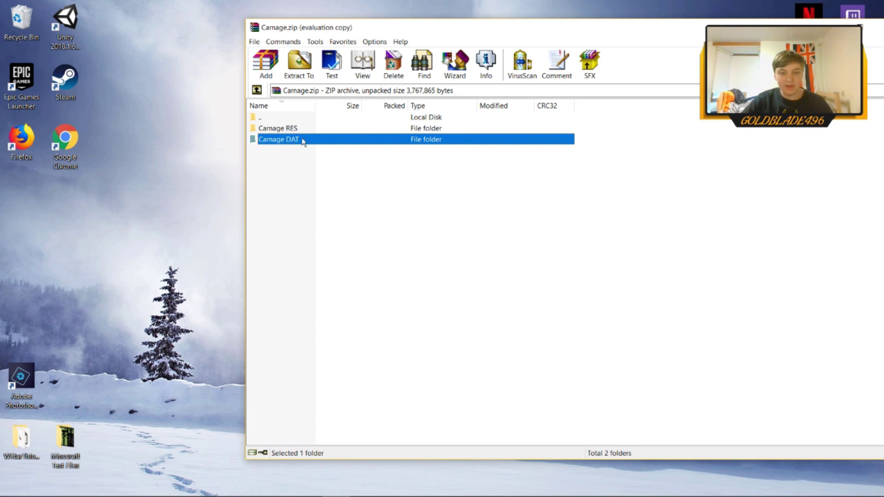
{"action": "left_click_drag", "start_coordinate": [517, 183], "coordinate": [395, 134]}
{"action": "left_click", "coordinate": [427, 219]}
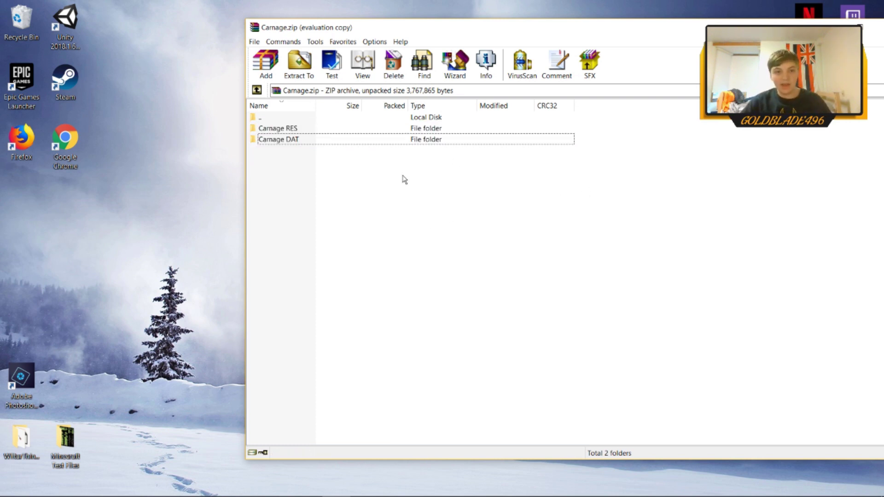
{"action": "left_click", "coordinate": [411, 129]}
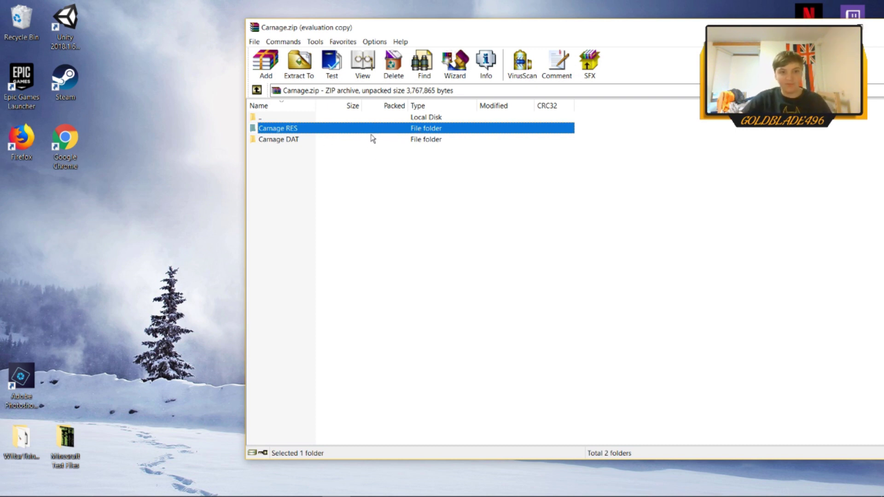
{"action": "left_click", "coordinate": [346, 139]}
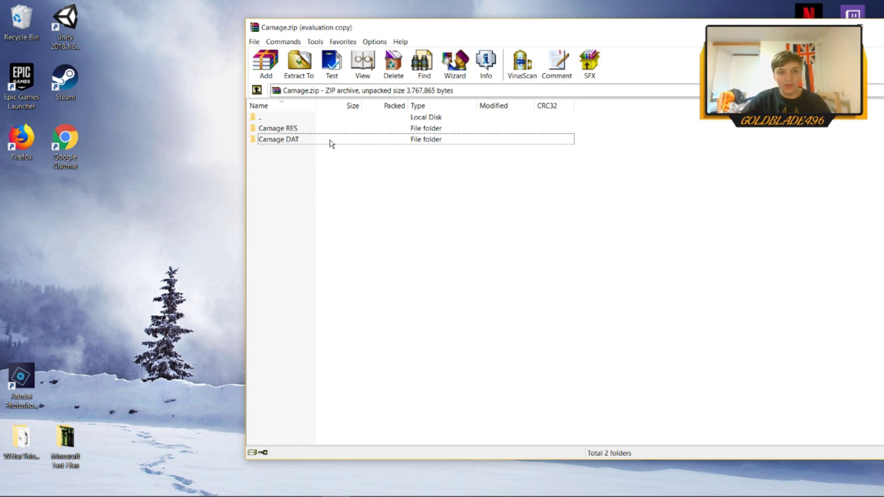
{"action": "double_click", "coordinate": [285, 129]}
{"action": "left_click_drag", "start_coordinate": [328, 326], "coordinate": [441, 238]}
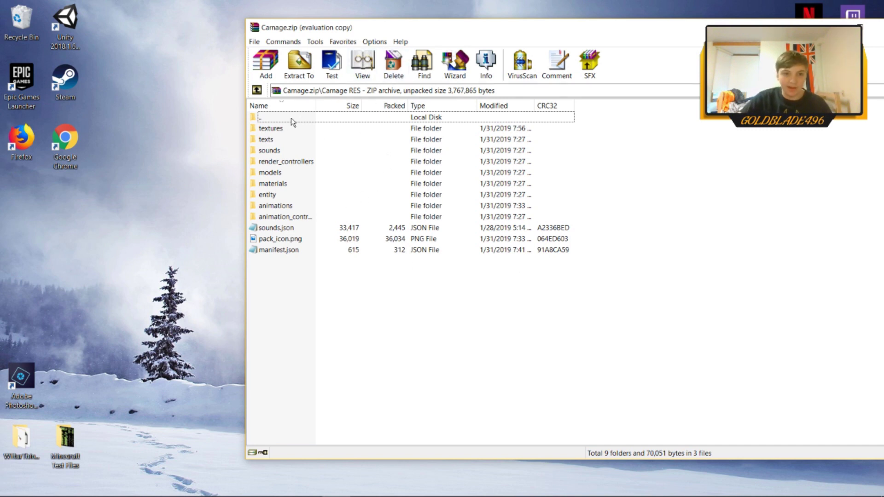
{"action": "mouse_move", "coordinate": [315, 294]}
{"action": "left_mouse_down"}
{"action": "mouse_move", "coordinate": [252, 162]}
{"action": "mouse_move", "coordinate": [253, 195]}
{"action": "mouse_move", "coordinate": [302, 301]}
{"action": "left_mouse_up"}
{"action": "double_click", "coordinate": [254, 117]}
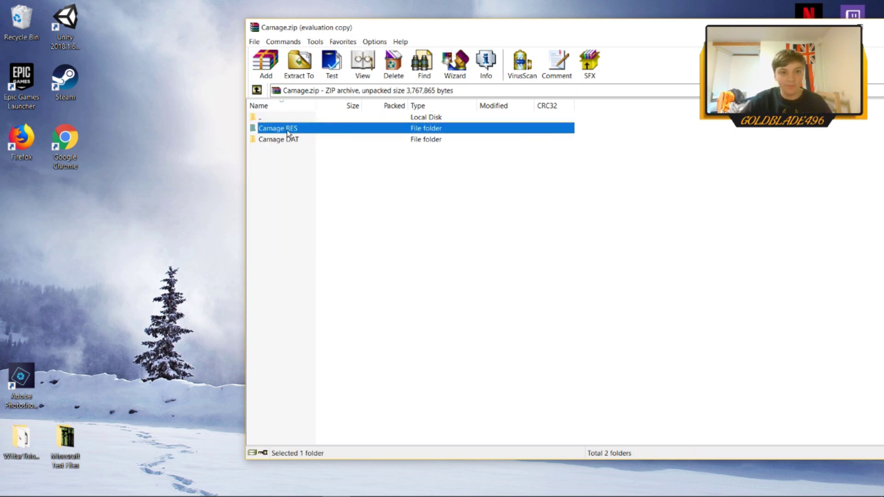
Step: Extract the whole archive to Desktop\Carnage, close WinRAR and open the extracted folder
{"action": "left_click", "coordinate": [325, 191]}
{"action": "left_click", "coordinate": [299, 64]}
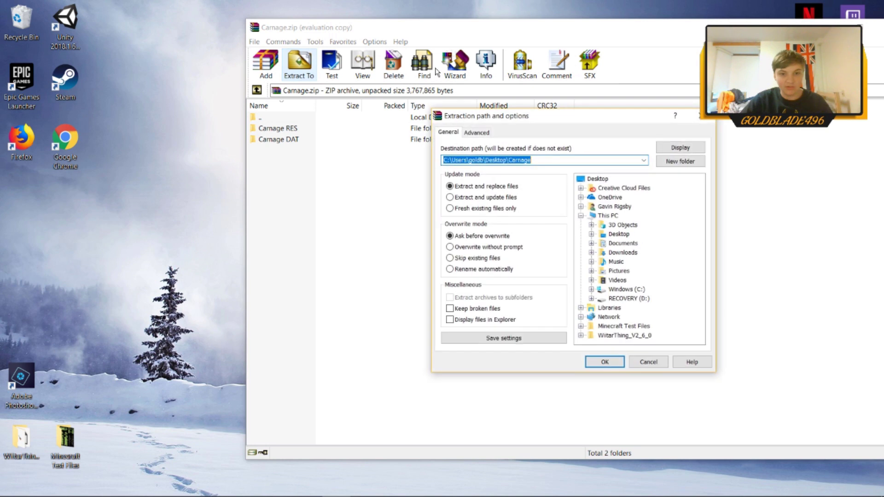
{"action": "left_click", "coordinate": [601, 362]}
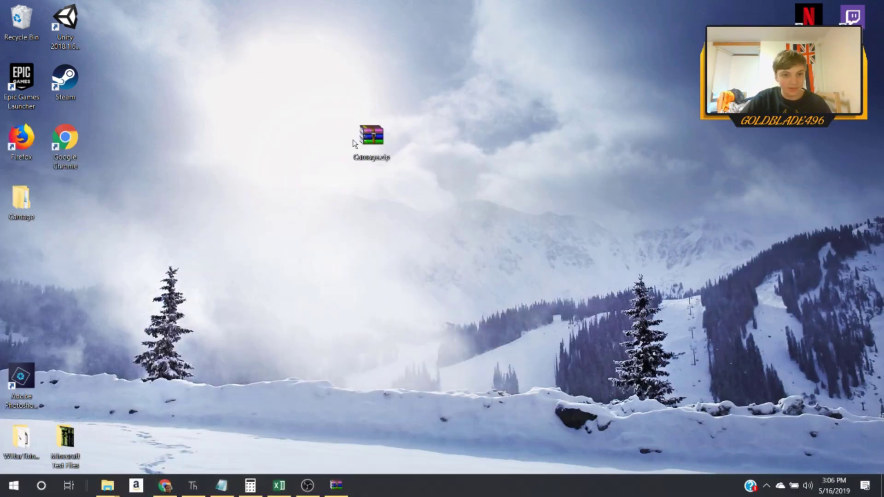
{"action": "left_click", "coordinate": [361, 142]}
{"action": "left_click", "coordinate": [434, 197]}
{"action": "double_click", "coordinate": [31, 204]}
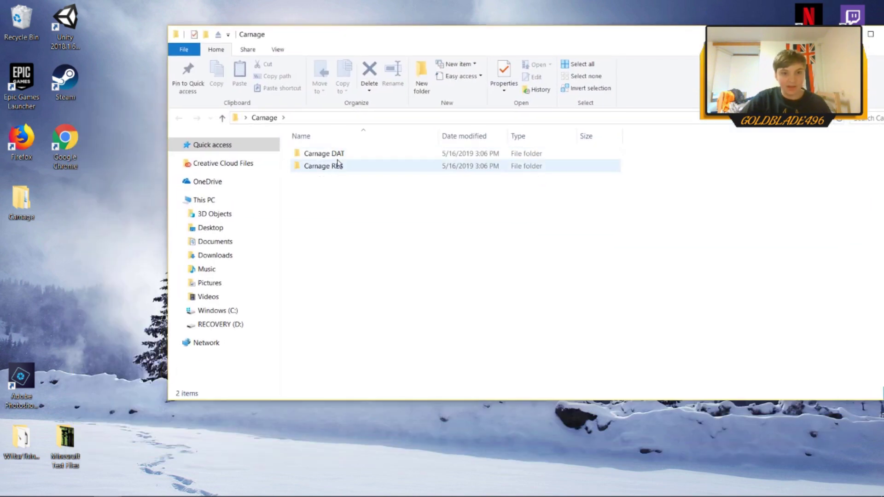
Step: Narrow the Carnage folder window and move it to the top of the screen
{"action": "left_click", "coordinate": [338, 165]}
{"action": "key", "text": "Up"}
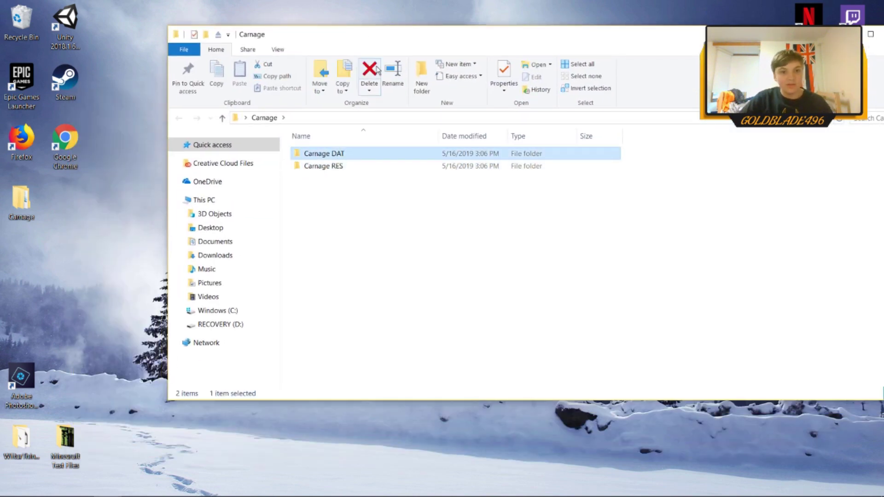
{"action": "left_click_drag", "start_coordinate": [355, 43], "coordinate": [299, 68]}
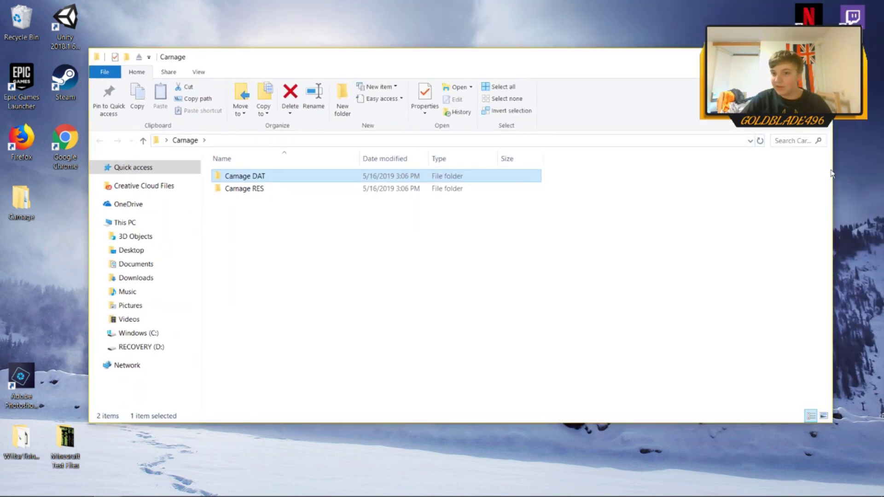
{"action": "left_click_drag", "start_coordinate": [832, 170], "coordinate": [730, 178]}
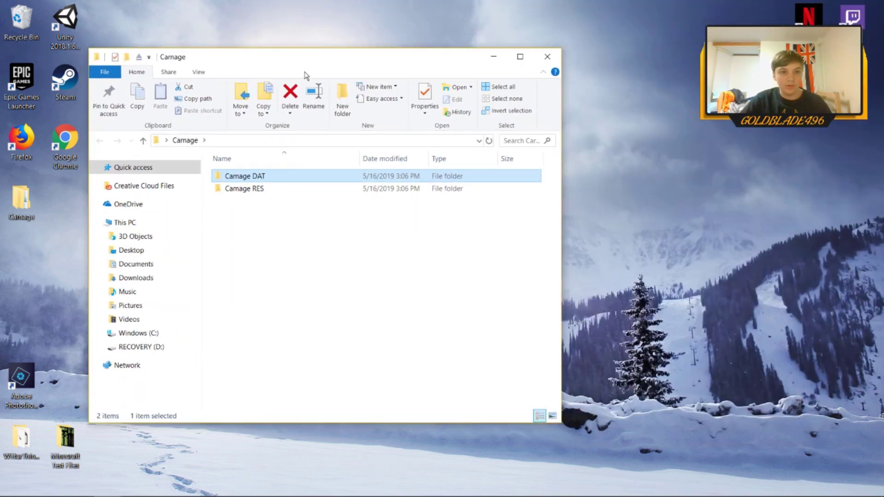
{"action": "left_click_drag", "start_coordinate": [305, 75], "coordinate": [502, 28]}
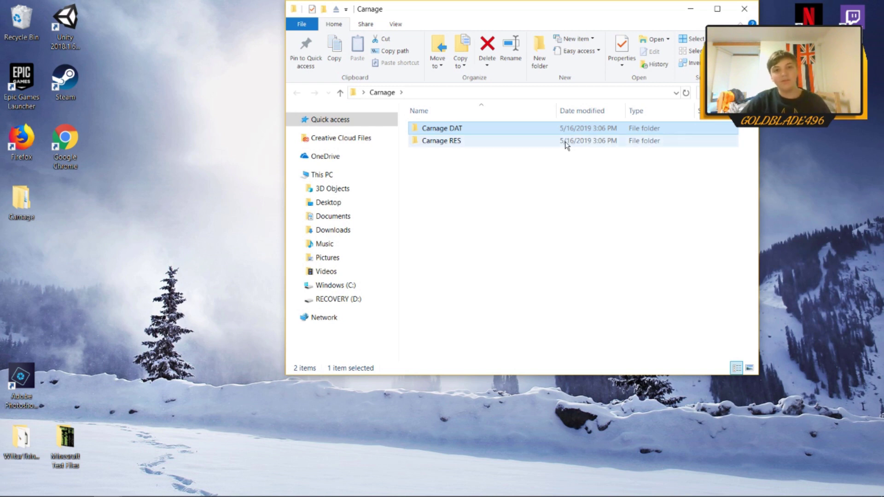
{"action": "left_click", "coordinate": [515, 172]}
{"action": "left_click_drag", "start_coordinate": [515, 173], "coordinate": [494, 190]}
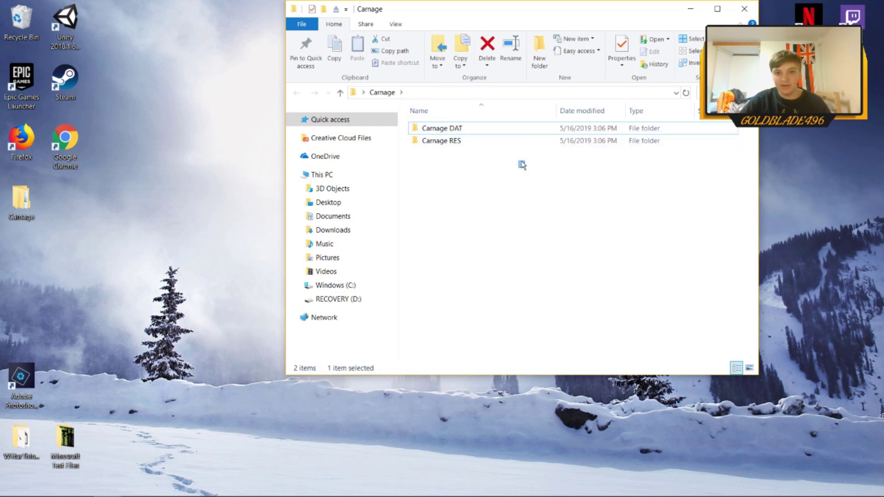
{"action": "left_click", "coordinate": [515, 215]}
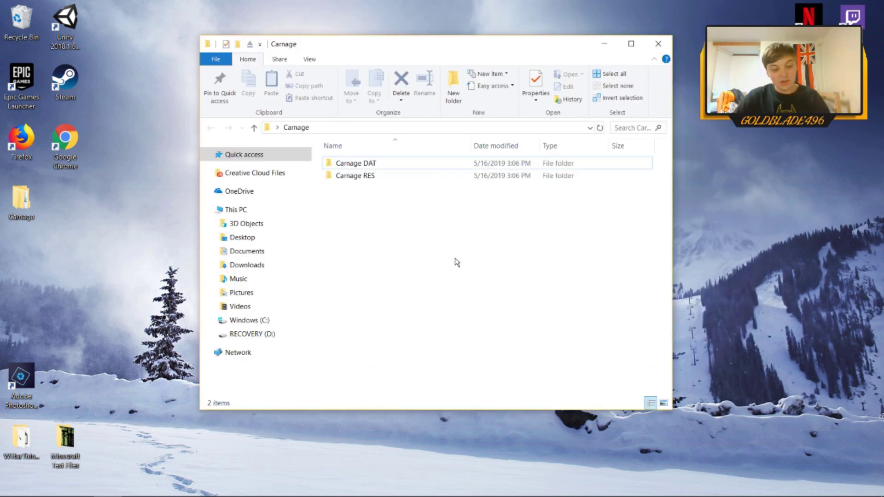
Step: Run %appdata% and navigate up to AppData\Local\Packages
{"action": "key", "text": "super+r"}
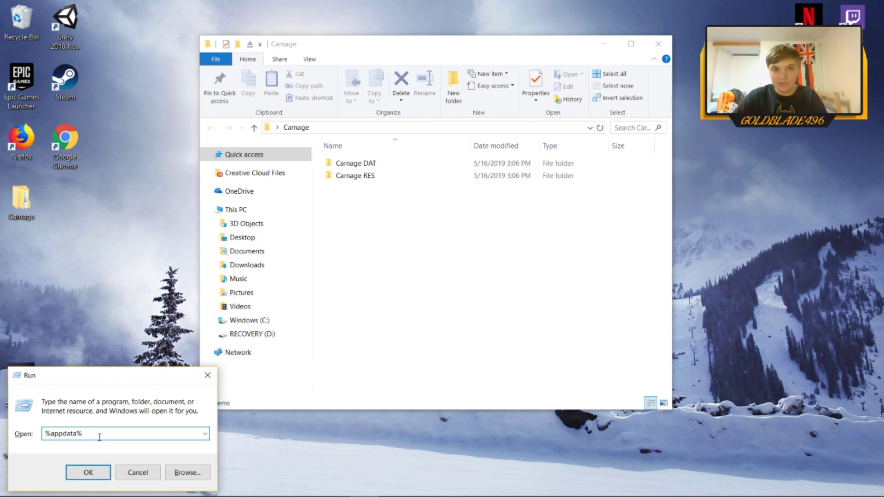
{"action": "left_click", "coordinate": [91, 477]}
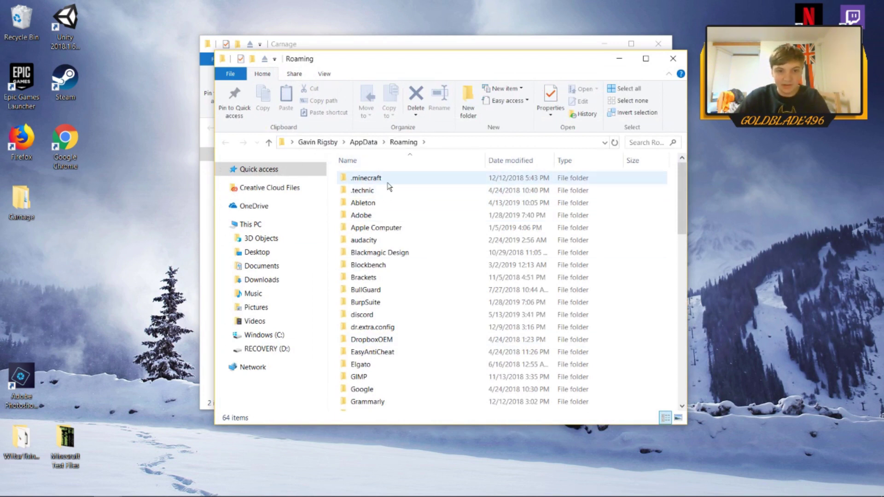
{"action": "left_click", "coordinate": [367, 144]}
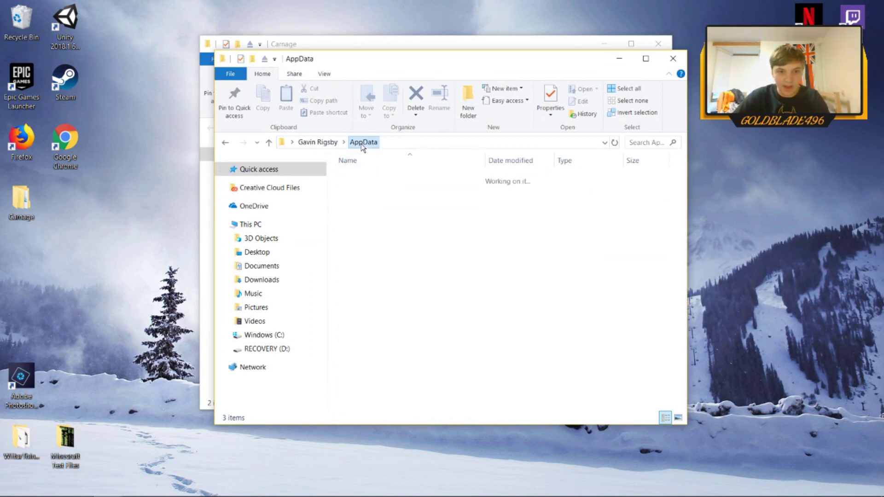
{"action": "double_click", "coordinate": [364, 181]}
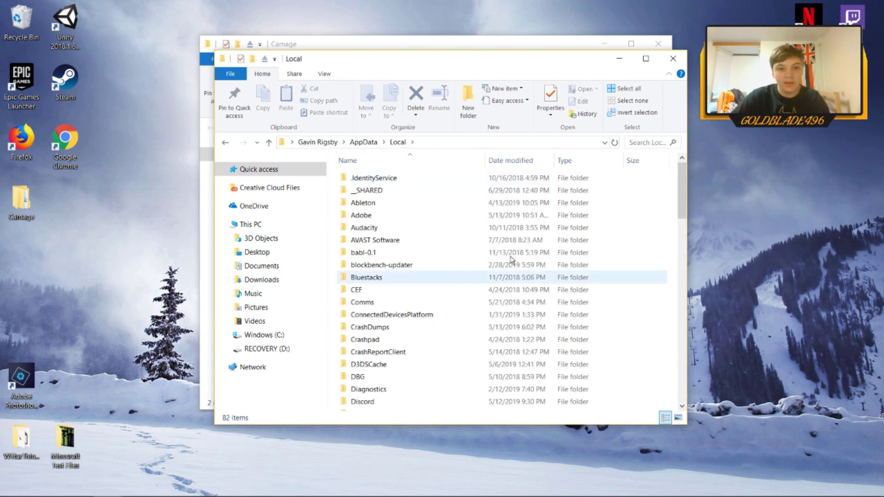
{"action": "scroll", "coordinate": [451, 257], "scroll_direction": "down", "scroll_amount": 20}
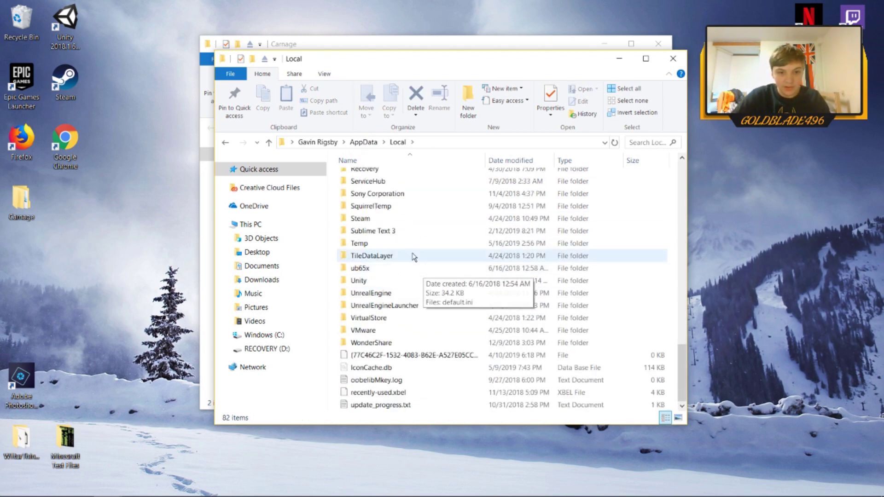
{"action": "scroll", "coordinate": [428, 323], "scroll_direction": "up", "scroll_amount": 12}
{"action": "scroll", "coordinate": [429, 325], "scroll_direction": "down", "scroll_amount": 5}
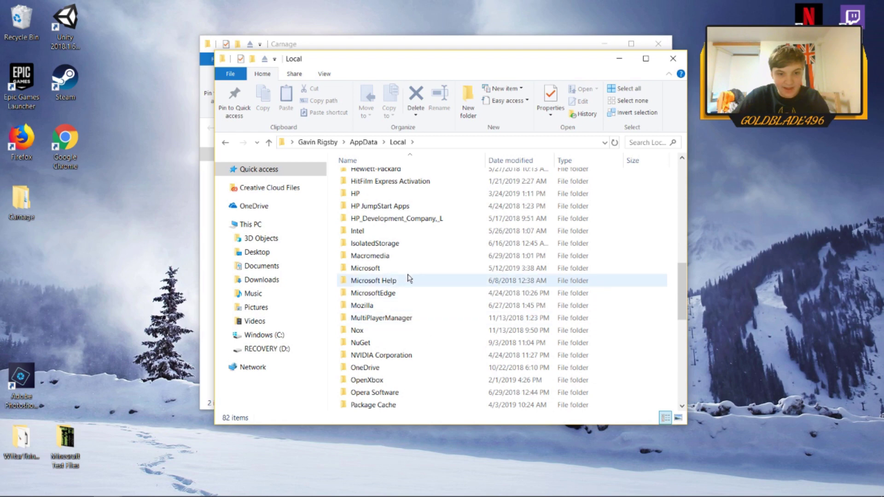
{"action": "left_click_drag", "start_coordinate": [682, 292], "coordinate": [682, 314]}
{"action": "left_click", "coordinate": [444, 322]}
{"action": "key", "text": "F2"}
{"action": "left_click", "coordinate": [429, 322]}
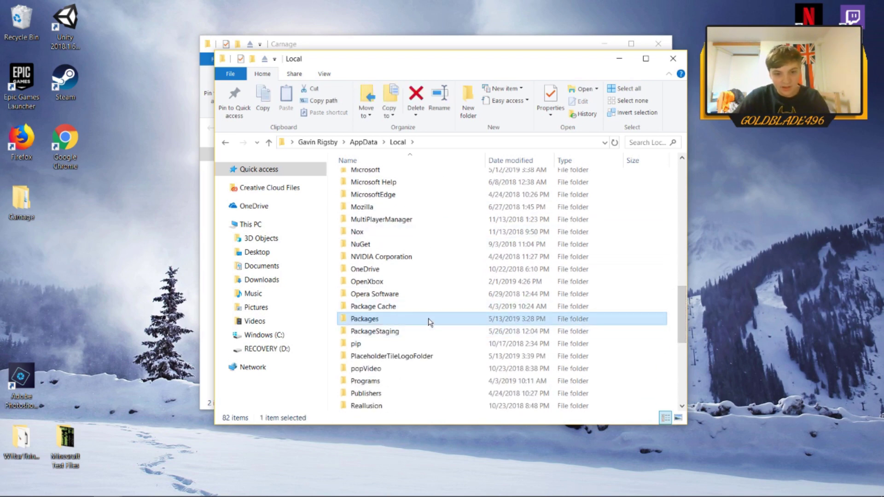
{"action": "double_click", "coordinate": [429, 322]}
Step: Open the Microsoft.MinecraftUWP_8wekyb3d8bbwe package folder
{"action": "scroll", "coordinate": [452, 239], "scroll_direction": "down", "scroll_amount": 10}
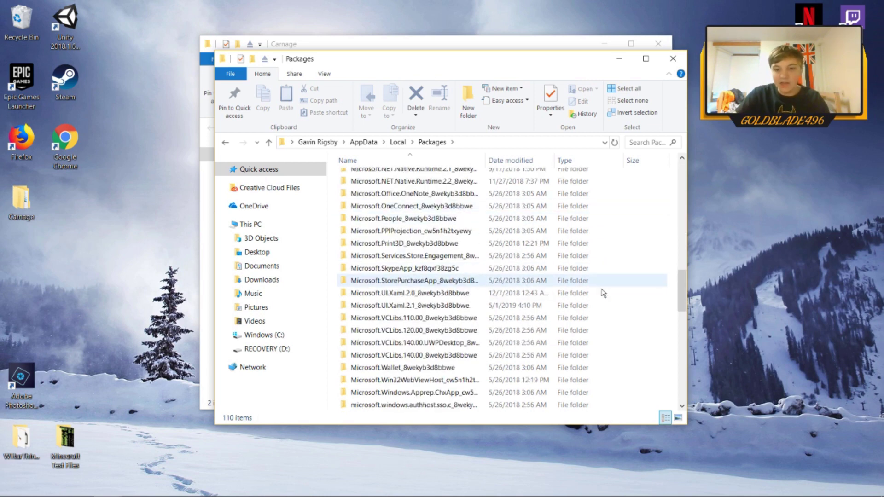
{"action": "left_click_drag", "start_coordinate": [683, 290], "coordinate": [671, 258]}
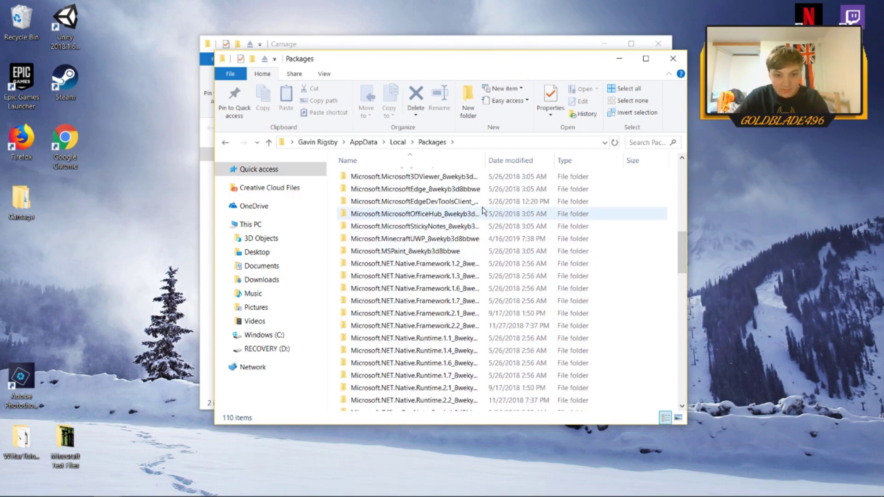
{"action": "scroll", "coordinate": [482, 241], "scroll_direction": "up", "scroll_amount": 5}
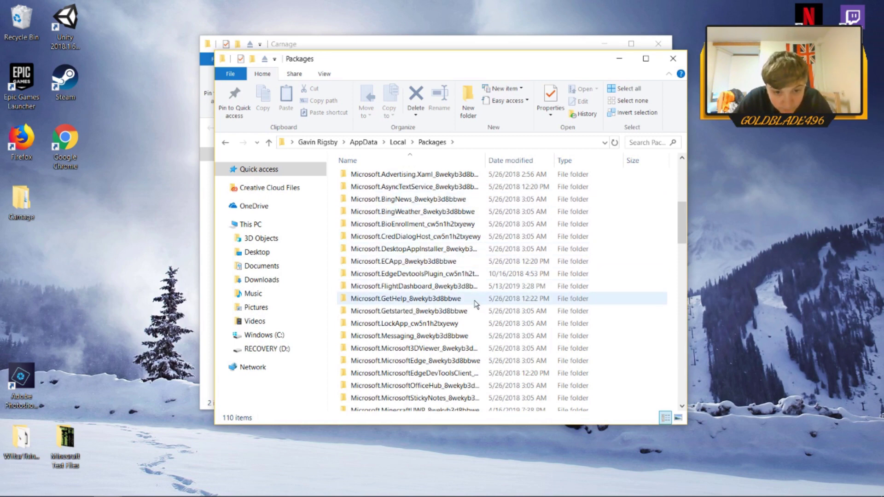
{"action": "scroll", "coordinate": [686, 235], "scroll_direction": "down", "scroll_amount": 2}
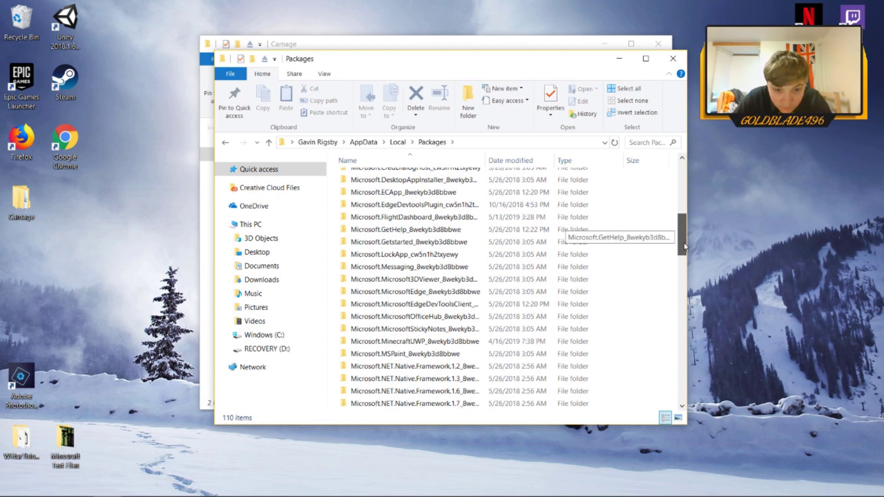
{"action": "left_click", "coordinate": [484, 341]}
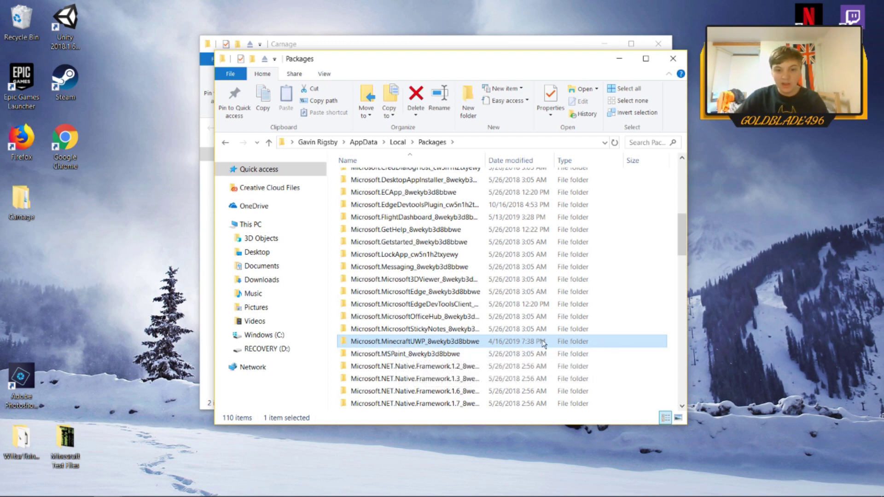
{"action": "double_click", "coordinate": [499, 346]}
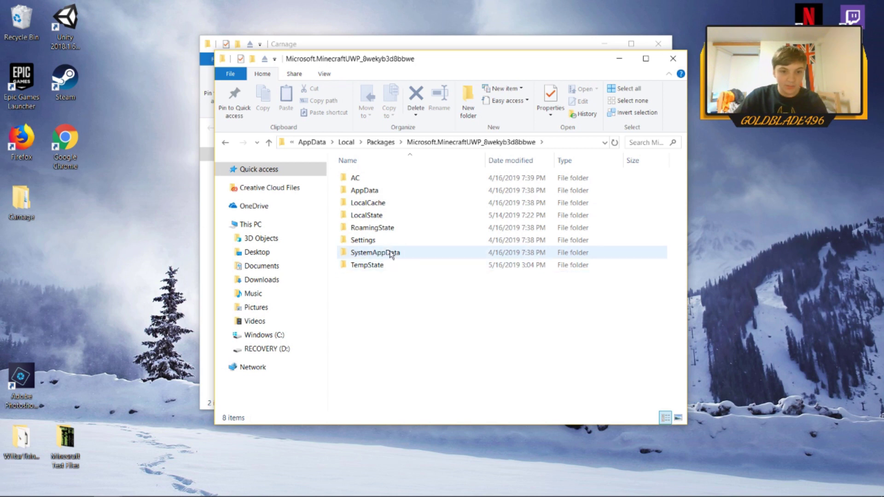
Step: Go into LocalState\games\com.mojang and pick out its behavior_packs and resource_packs folders
{"action": "double_click", "coordinate": [389, 216]}
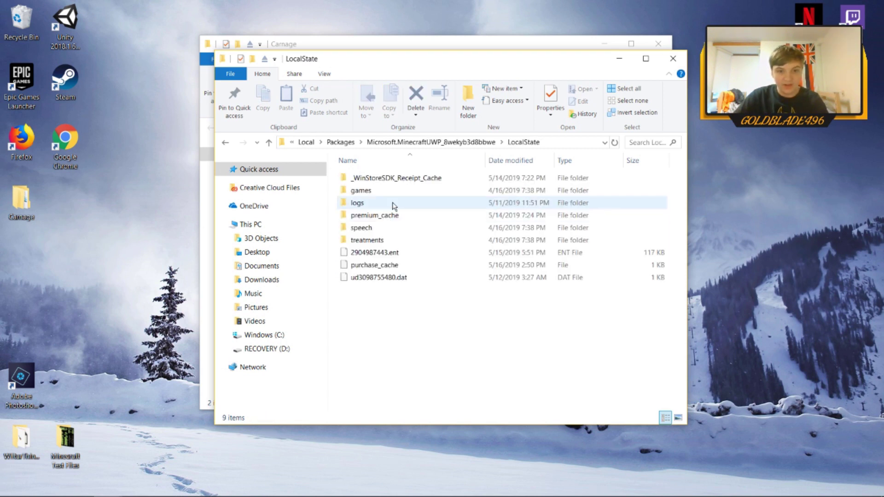
{"action": "double_click", "coordinate": [388, 190]}
{"action": "double_click", "coordinate": [400, 180]}
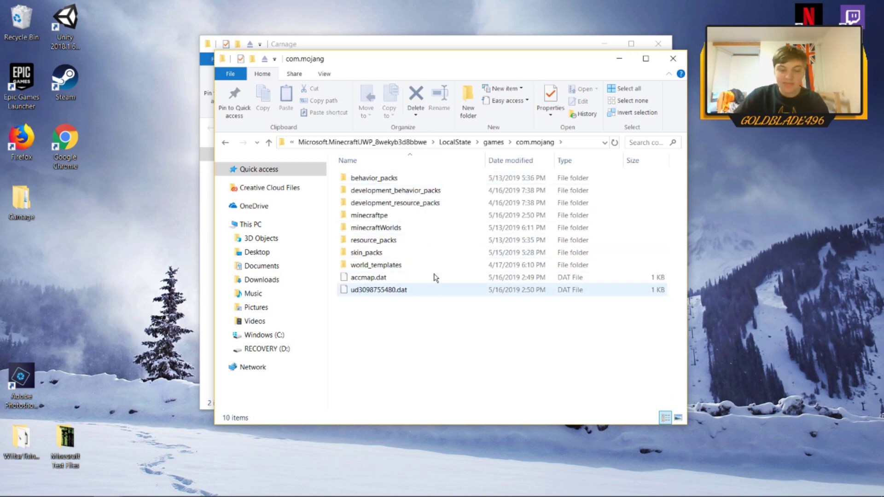
{"action": "left_click_drag", "start_coordinate": [449, 62], "coordinate": [437, 45]}
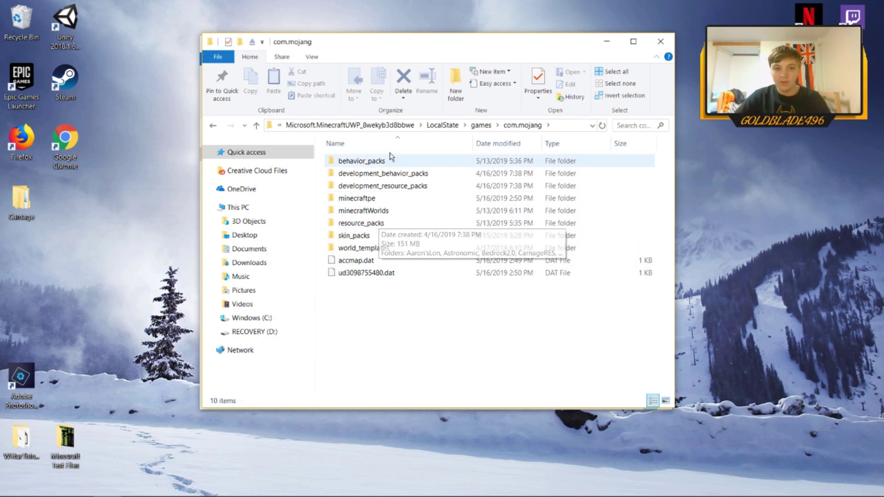
{"action": "left_click", "coordinate": [378, 163]}
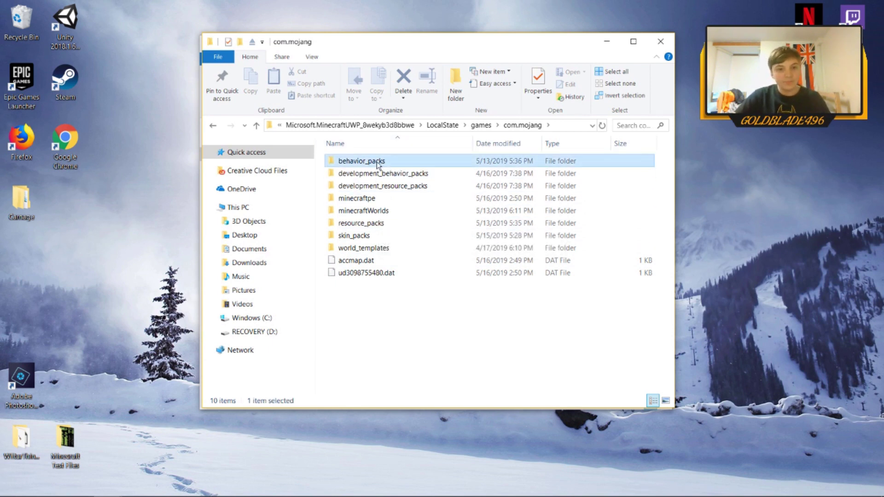
{"action": "left_click", "coordinate": [387, 225], "text": "ctrl"}
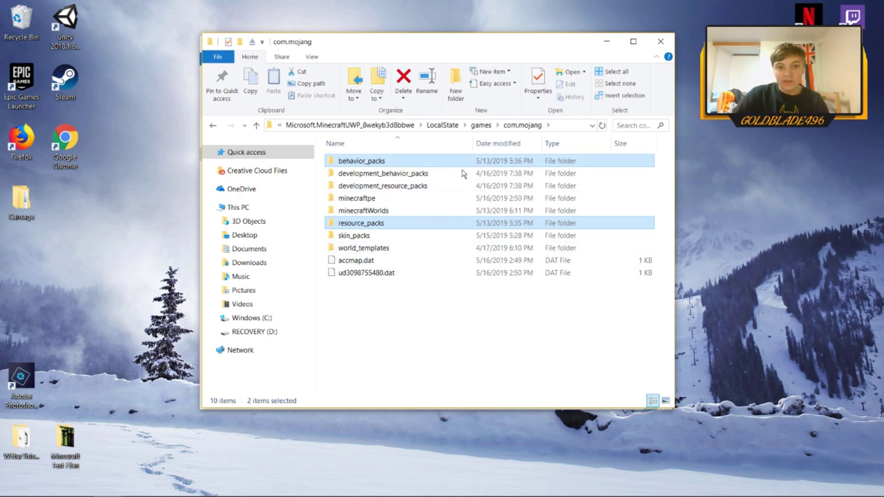
{"action": "left_click", "coordinate": [409, 345]}
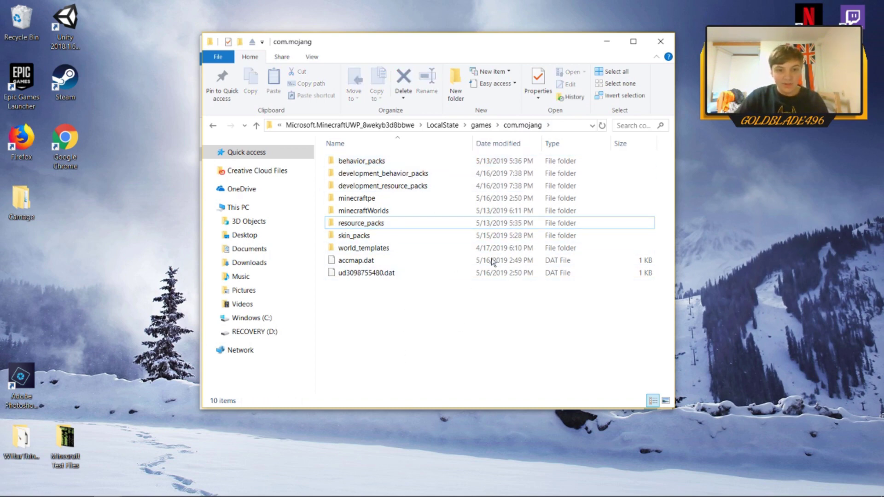
Step: Move the Carnage DAT folder into com.mojang's behavior_packs folder
{"action": "left_click_drag", "start_coordinate": [439, 53], "coordinate": [278, 55]}
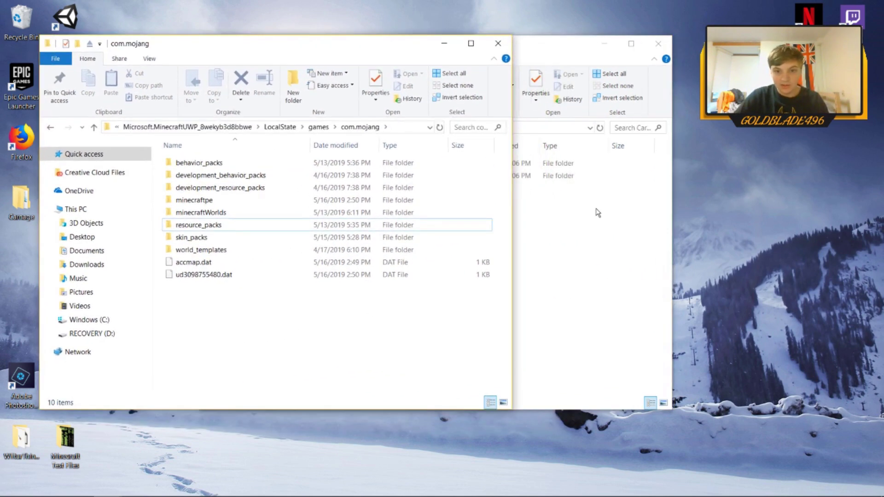
{"action": "left_click", "coordinate": [596, 211]}
{"action": "left_click_drag", "start_coordinate": [399, 56], "coordinate": [519, 48]}
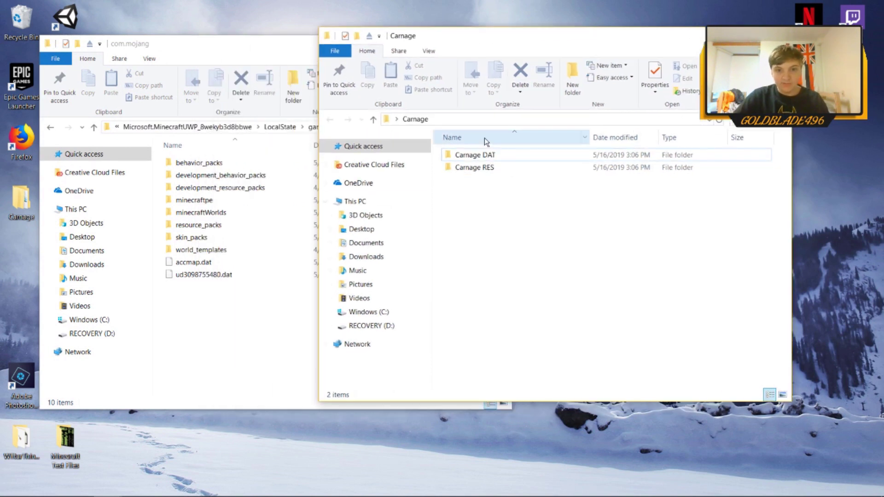
{"action": "left_click", "coordinate": [487, 155]}
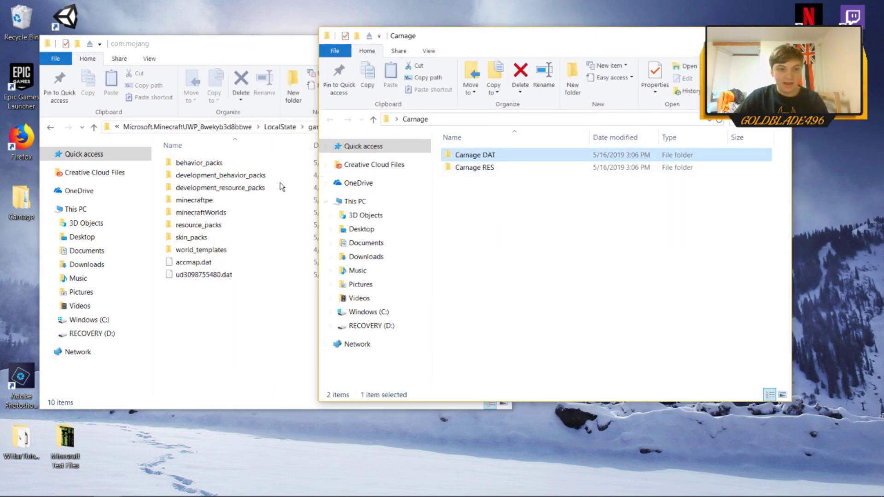
{"action": "left_click_drag", "start_coordinate": [463, 157], "coordinate": [227, 165]}
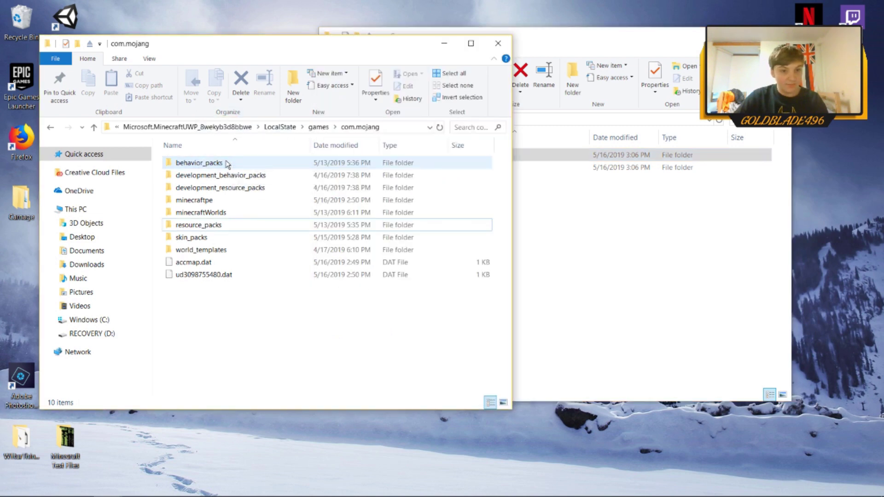
Step: Move the Carnage RES folder into com.mojang's resource_packs folder
{"action": "left_click", "coordinate": [603, 215]}
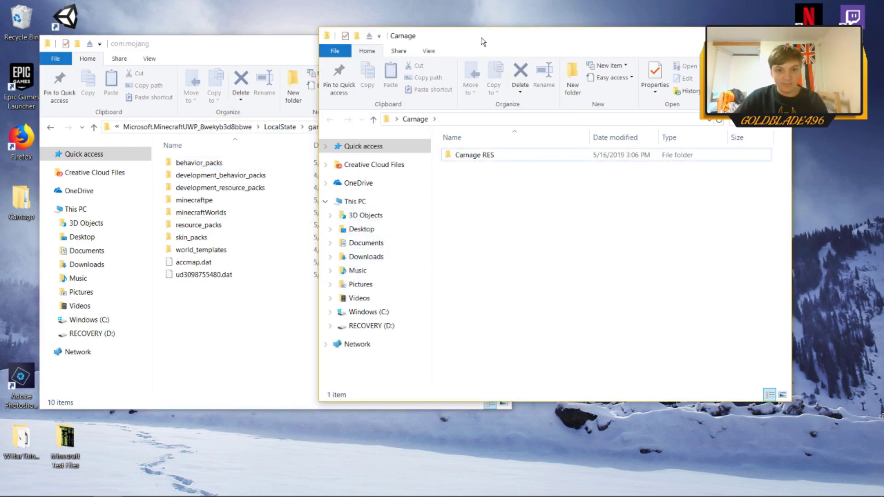
{"action": "left_click_drag", "start_coordinate": [470, 39], "coordinate": [589, 47]}
{"action": "left_click", "coordinate": [603, 163]}
{"action": "left_click", "coordinate": [603, 164]}
{"action": "left_click_drag", "start_coordinate": [599, 167], "coordinate": [274, 226]}
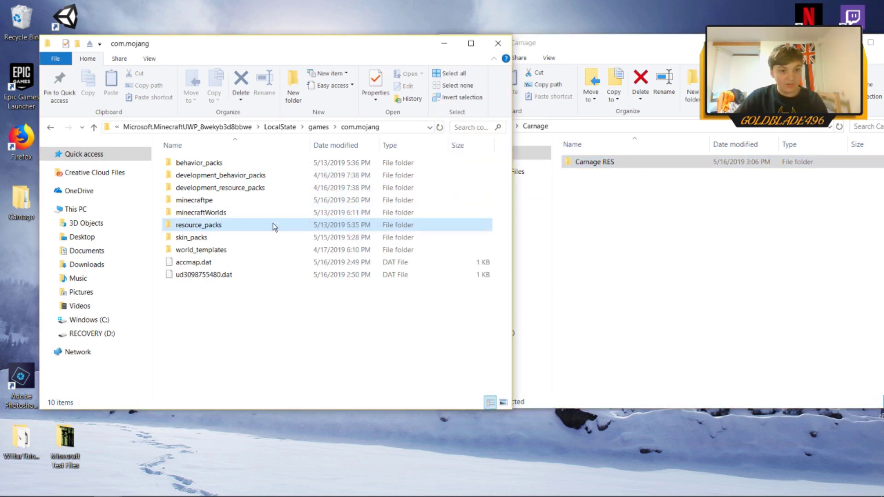
Step: Confirm Carnage RES is in resource_packs, close that window, and centre the empty Carnage window
{"action": "left_click", "coordinate": [631, 231]}
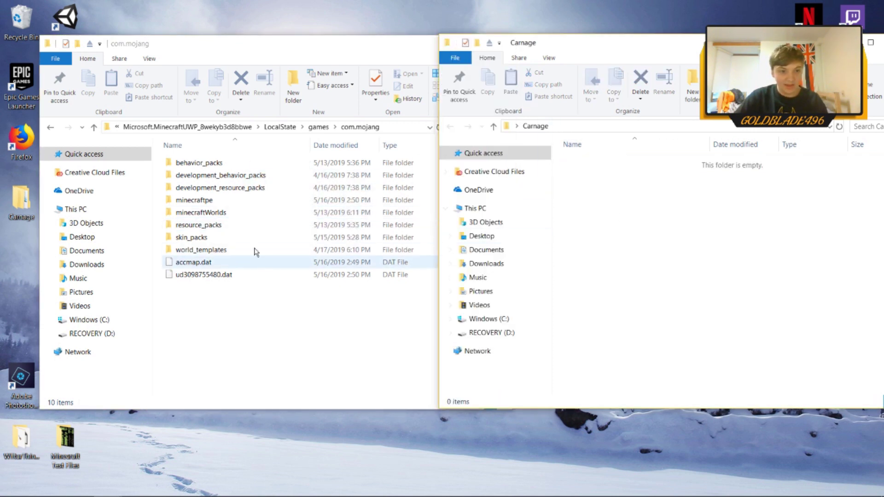
{"action": "double_click", "coordinate": [249, 226]}
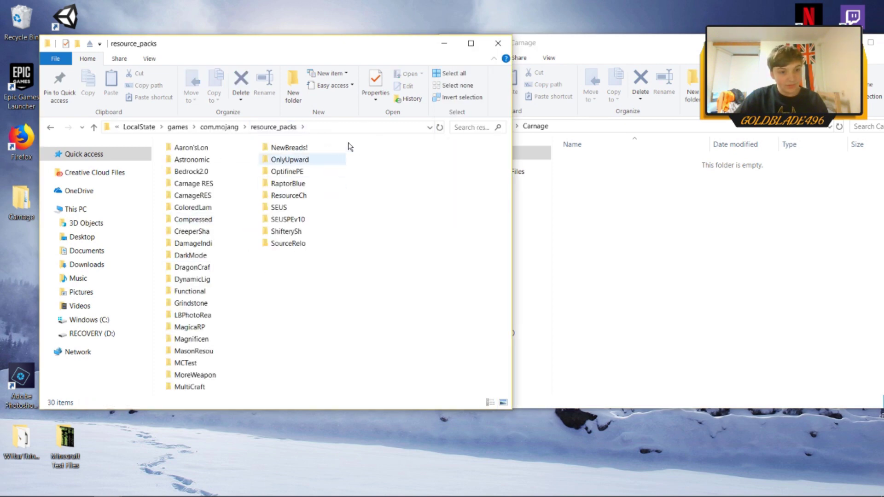
{"action": "left_click", "coordinate": [497, 44]}
{"action": "left_click_drag", "start_coordinate": [559, 49], "coordinate": [388, 72]}
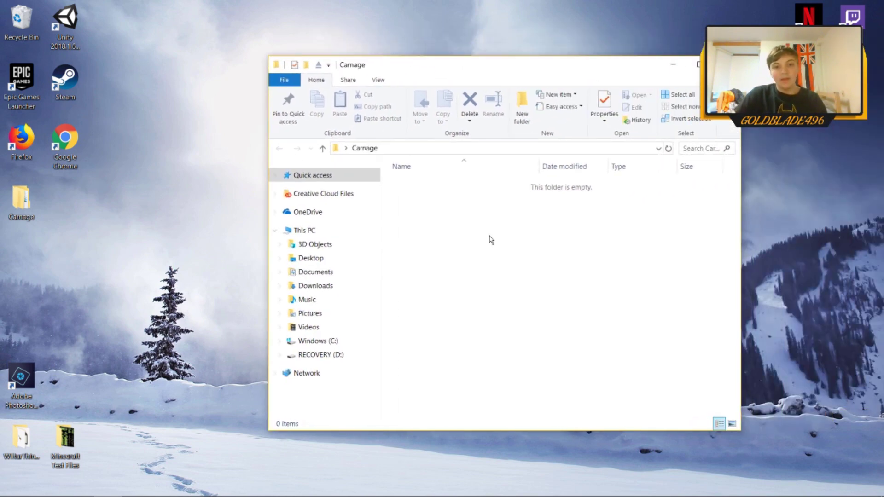
Step: Close the empty Carnage folder window and launch Minecraft from the Start menu
{"action": "key", "text": "alt+F4"}
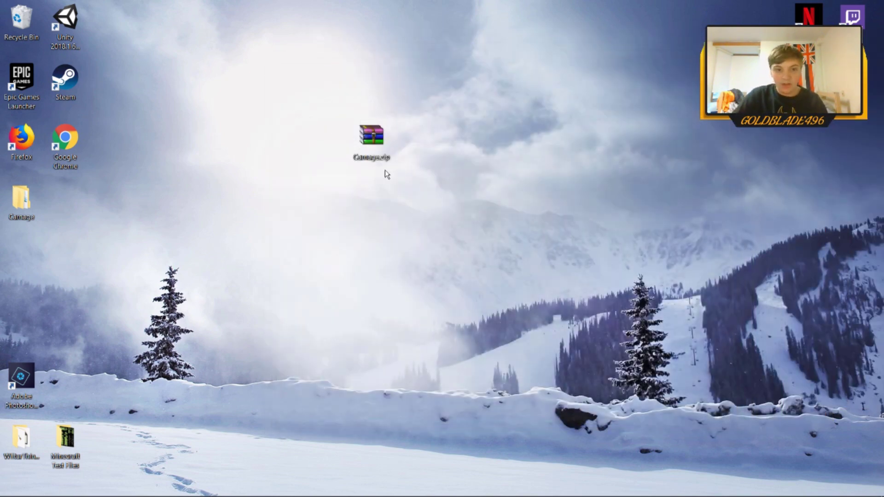
{"action": "key", "text": "super"}
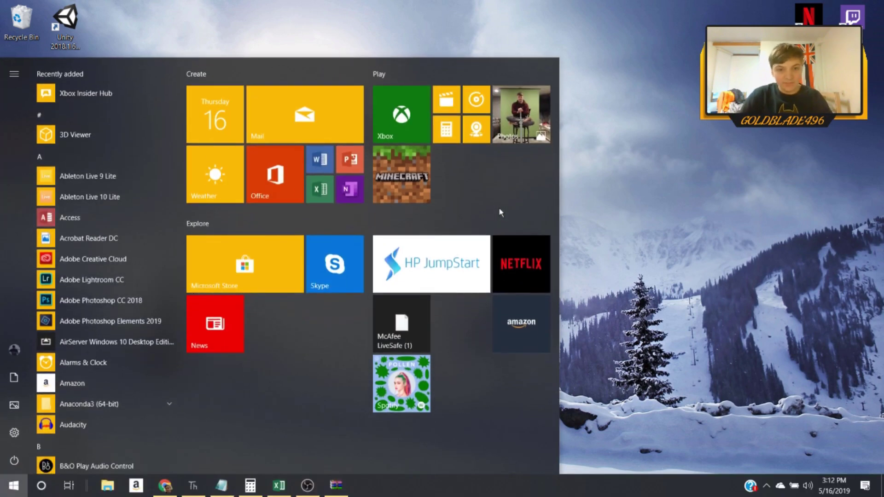
{"action": "left_click", "coordinate": [385, 163]}
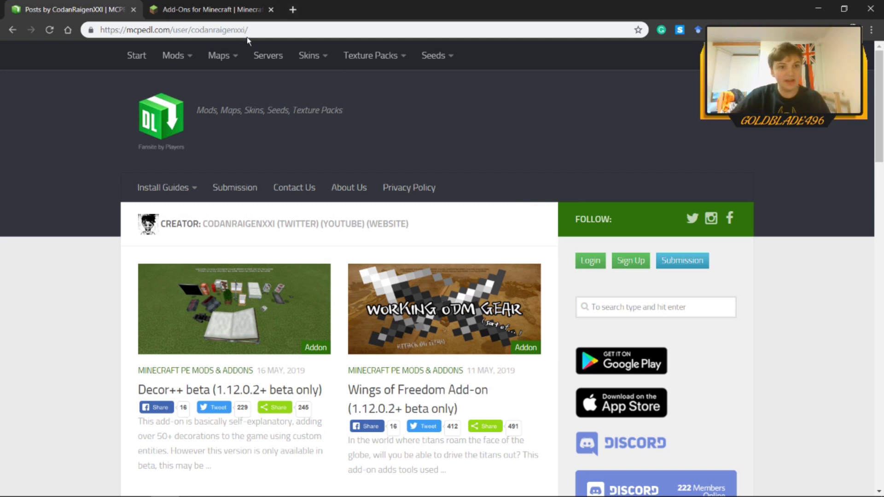
Step: Highlight the page address and the creator's social links on the mcpedl.com page
{"action": "left_click_drag", "start_coordinate": [267, 30], "coordinate": [139, 44]}
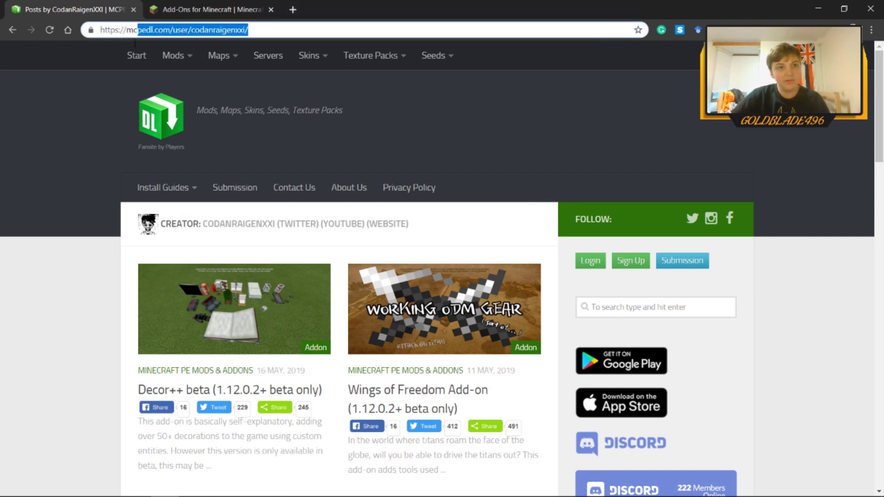
{"action": "left_click", "coordinate": [268, 31]}
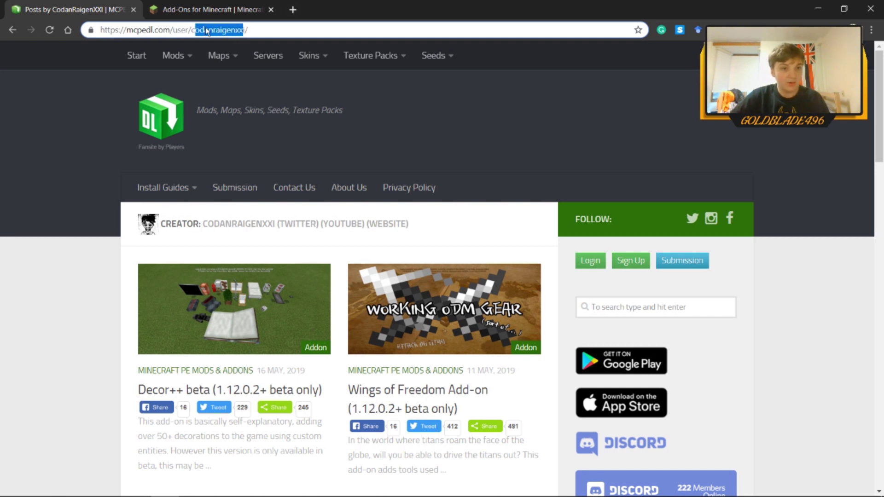
{"action": "left_click_drag", "start_coordinate": [240, 237], "coordinate": [199, 236]}
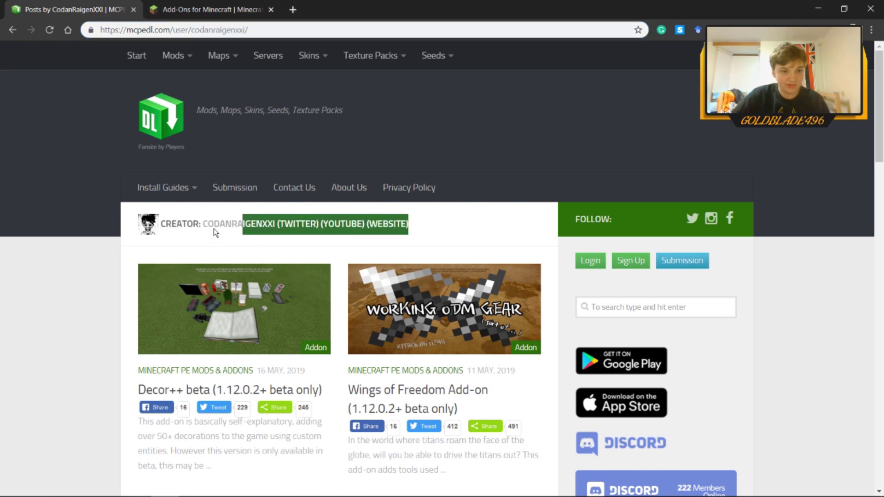
{"action": "left_click", "coordinate": [180, 242]}
Step: Scroll through the creator's add-on page to the bottom and back while Minecraft loads
{"action": "scroll", "coordinate": [394, 298], "scroll_direction": "down", "scroll_amount": 5}
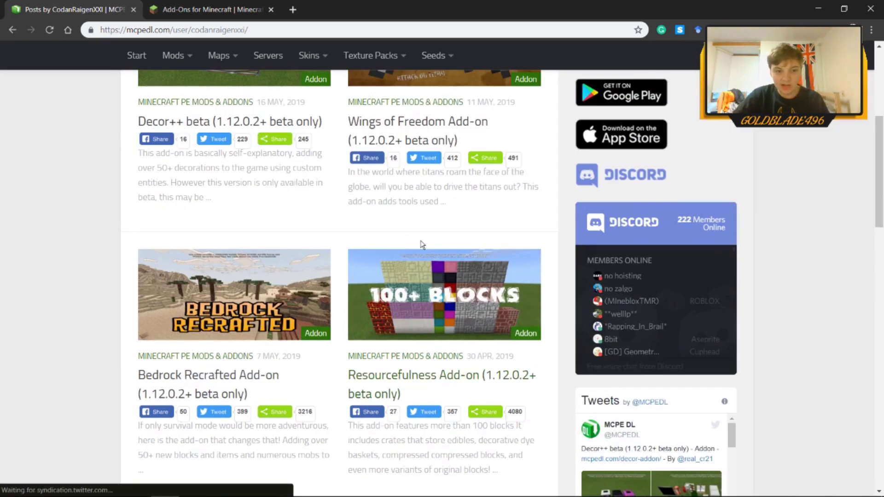
{"action": "scroll", "coordinate": [411, 218], "scroll_direction": "down", "scroll_amount": 5}
{"action": "scroll", "coordinate": [310, 194], "scroll_direction": "down", "scroll_amount": 10}
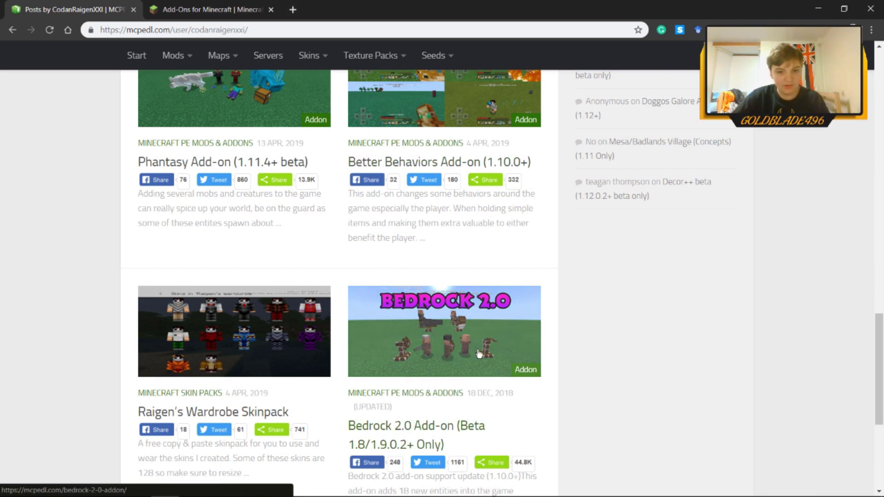
{"action": "scroll", "coordinate": [424, 312], "scroll_direction": "up", "scroll_amount": 5}
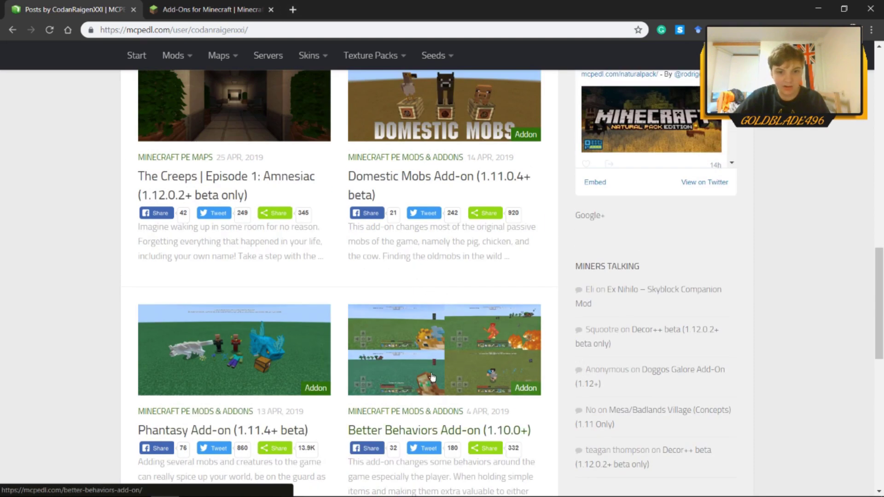
{"action": "scroll", "coordinate": [362, 306], "scroll_direction": "up", "scroll_amount": 10}
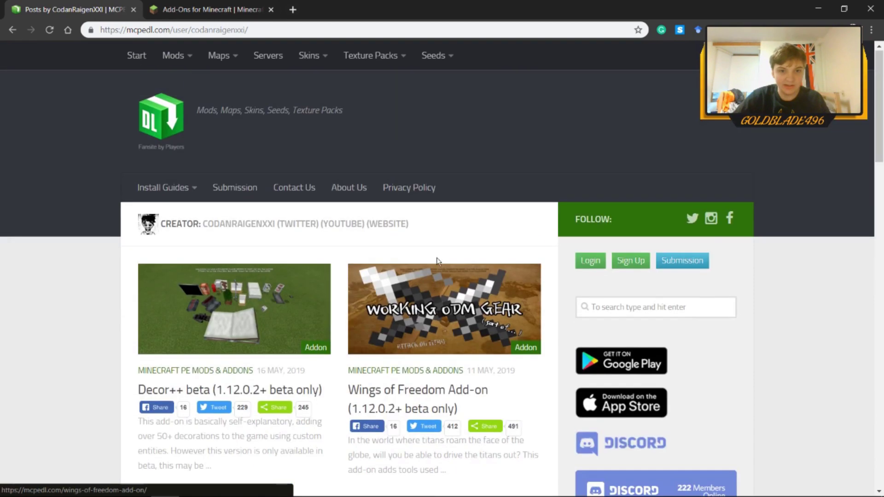
{"action": "key", "text": "End"}
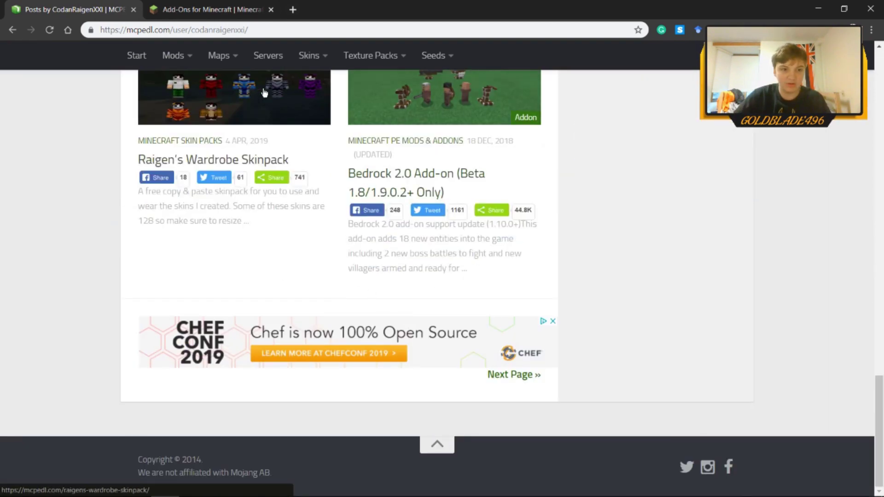
{"action": "scroll", "coordinate": [319, 97], "scroll_direction": "up", "scroll_amount": 5}
{"action": "scroll", "coordinate": [509, 242], "scroll_direction": "up", "scroll_amount": 6}
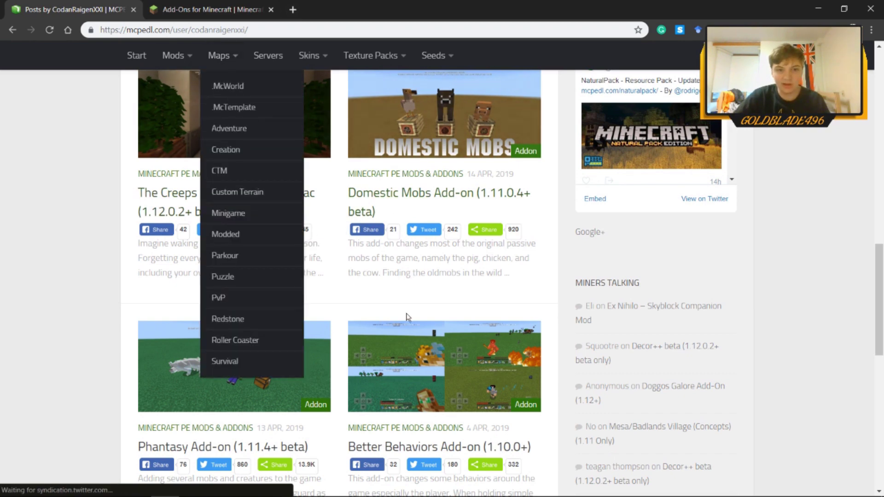
{"action": "scroll", "coordinate": [436, 335], "scroll_direction": "down", "scroll_amount": 5}
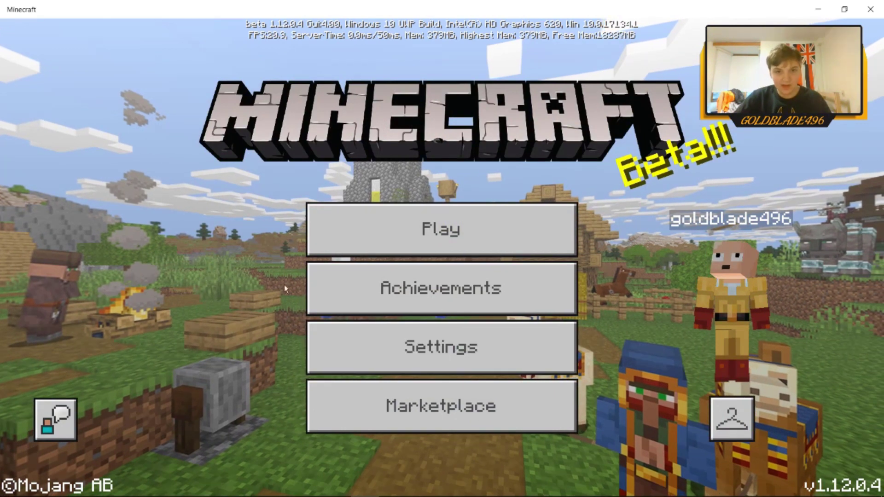
{"action": "left_click", "coordinate": [481, 349]}
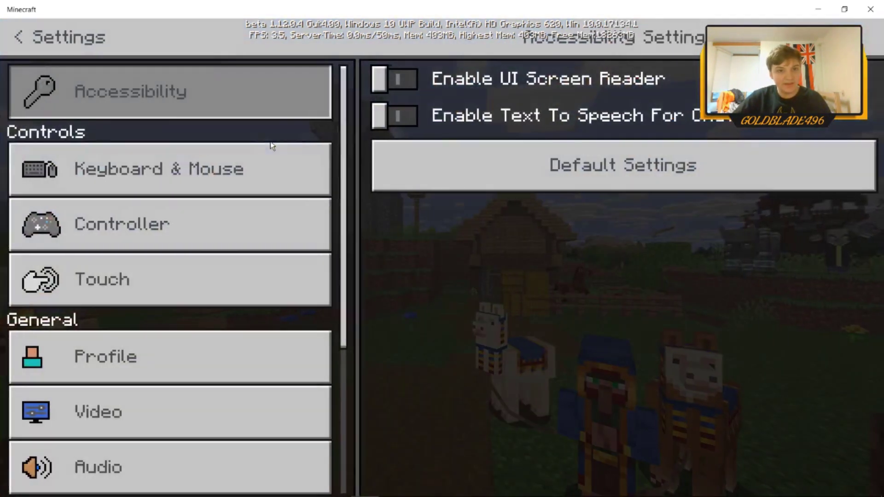
{"action": "scroll", "coordinate": [171, 368], "scroll_direction": "down", "scroll_amount": 1}
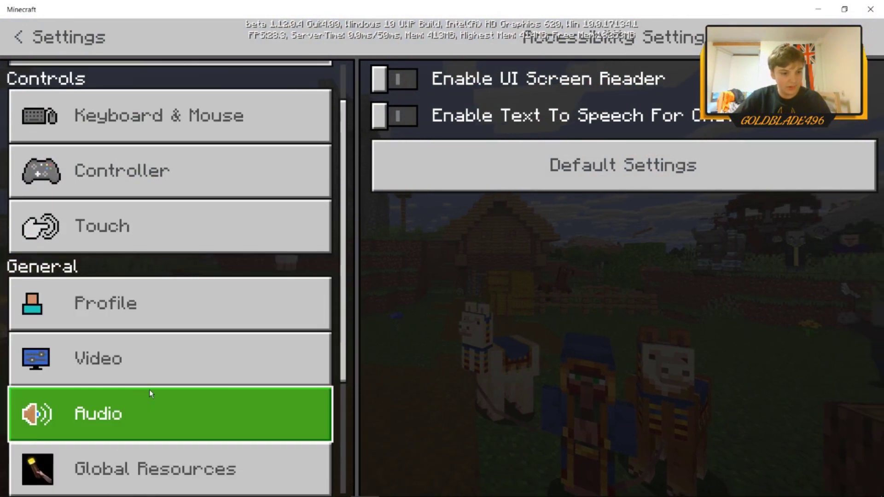
{"action": "left_click", "coordinate": [236, 461]}
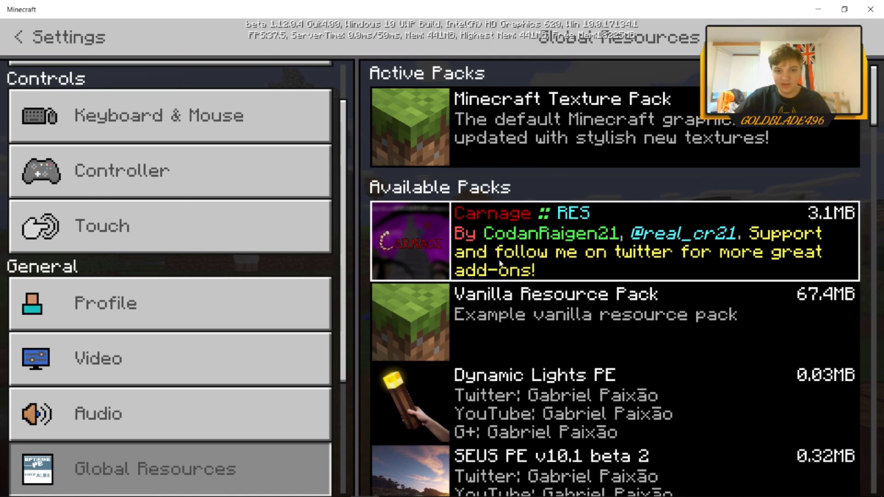
{"action": "left_click", "coordinate": [707, 251]}
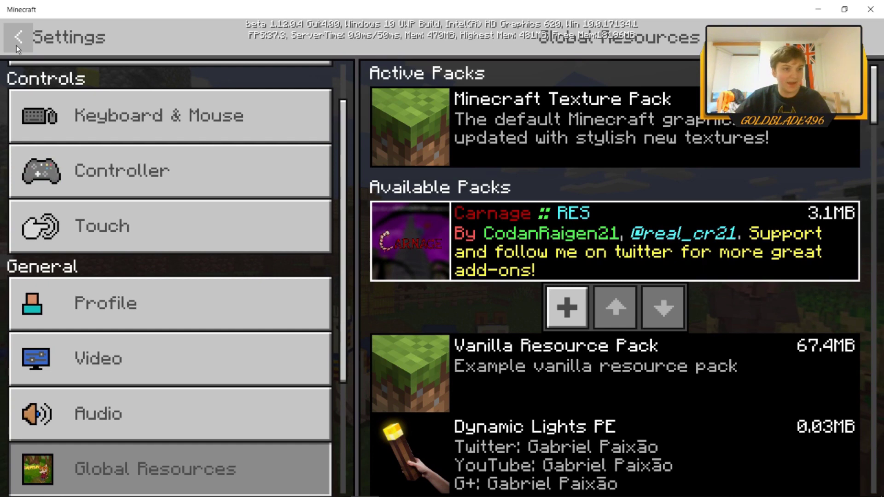
{"action": "key", "text": "Escape"}
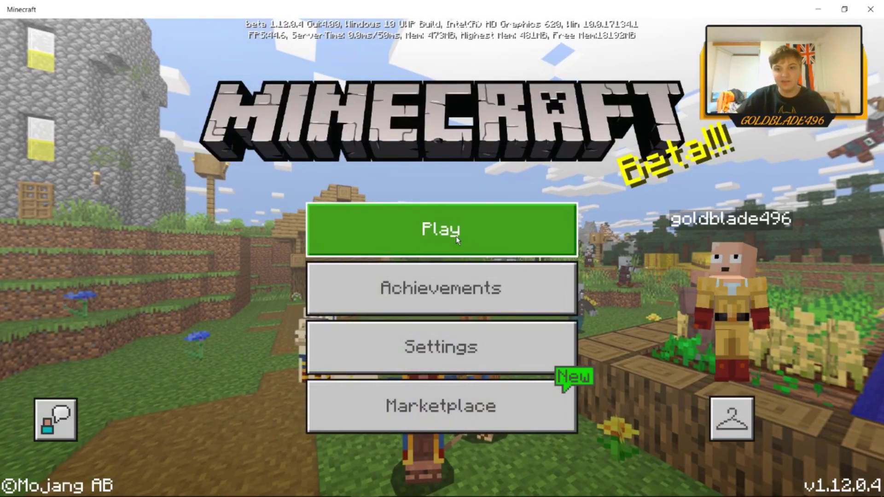
Step: Go to the Worlds list and choose Create New World without a template
{"action": "key", "text": "F1"}
{"action": "left_click", "coordinate": [534, 231]}
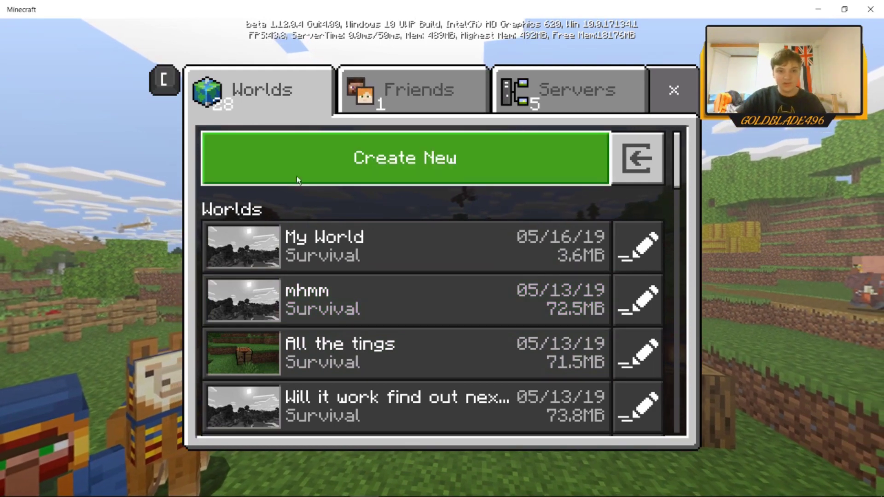
{"action": "left_click", "coordinate": [391, 165]}
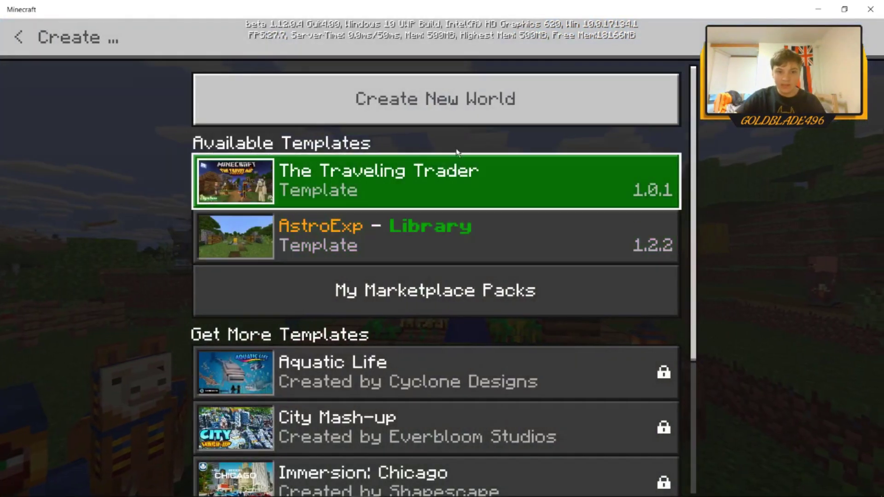
{"action": "left_click", "coordinate": [585, 118]}
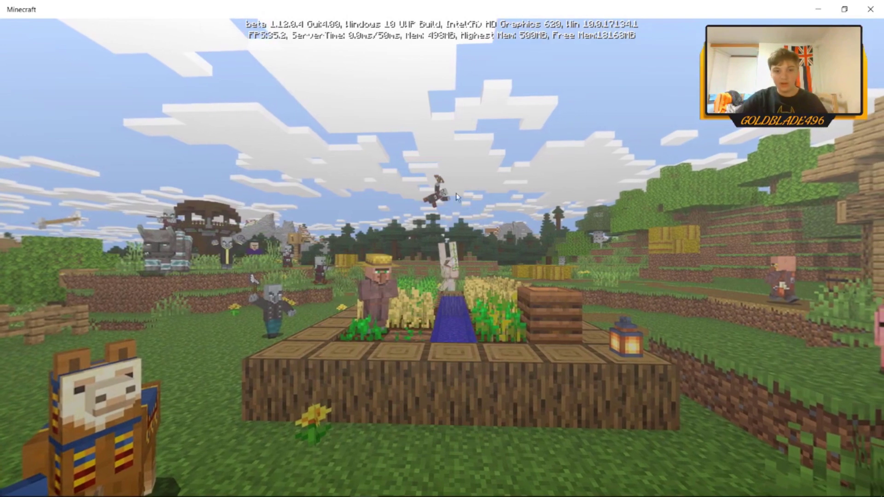